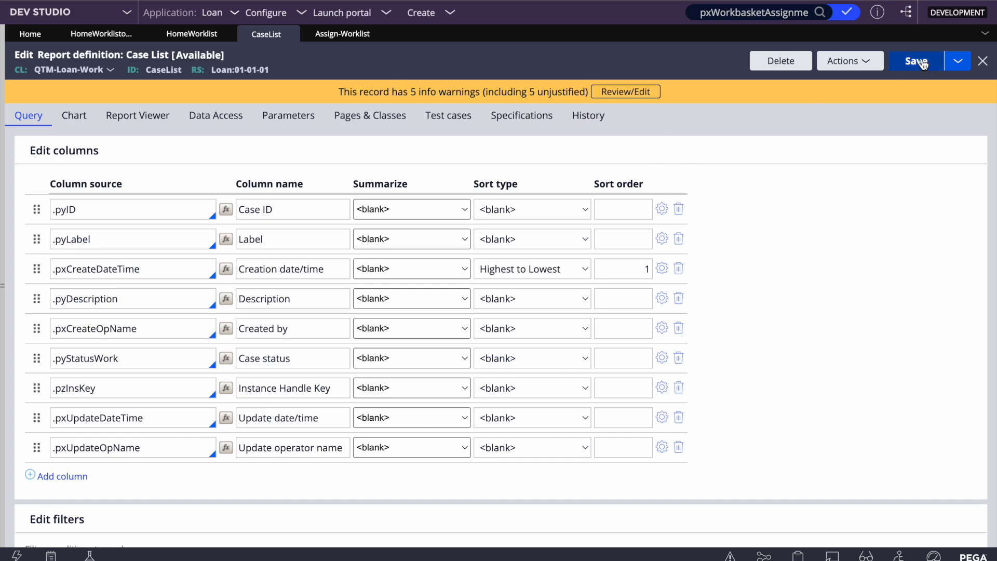
# - Open the Case List report's Data Access settings to view the WL class join to Assign-Worklist
pyautogui.click(215, 116)
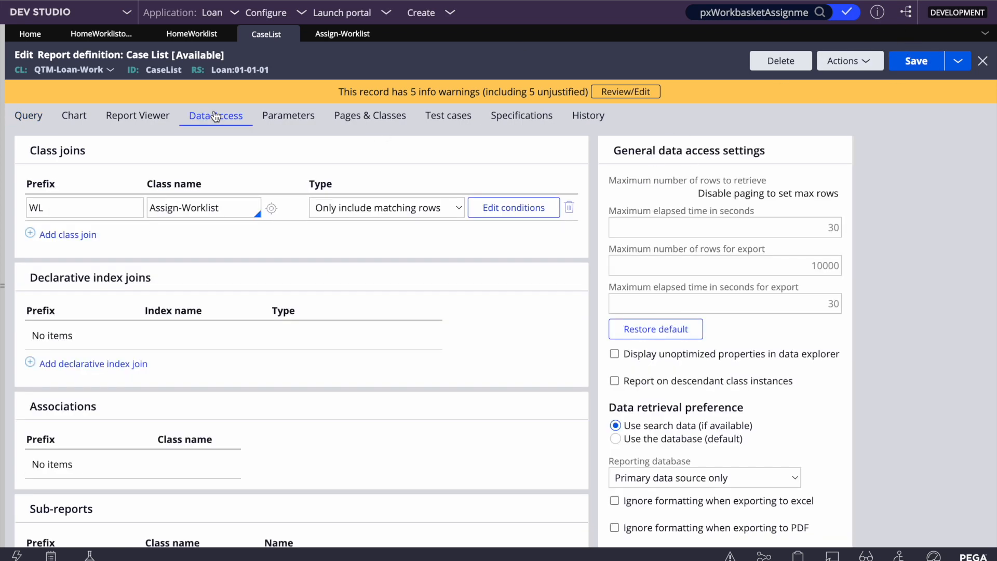
# - Delete the WL Assign-Worklist class join and save the Case List report
pyautogui.click(570, 207)
pyautogui.click(916, 61)
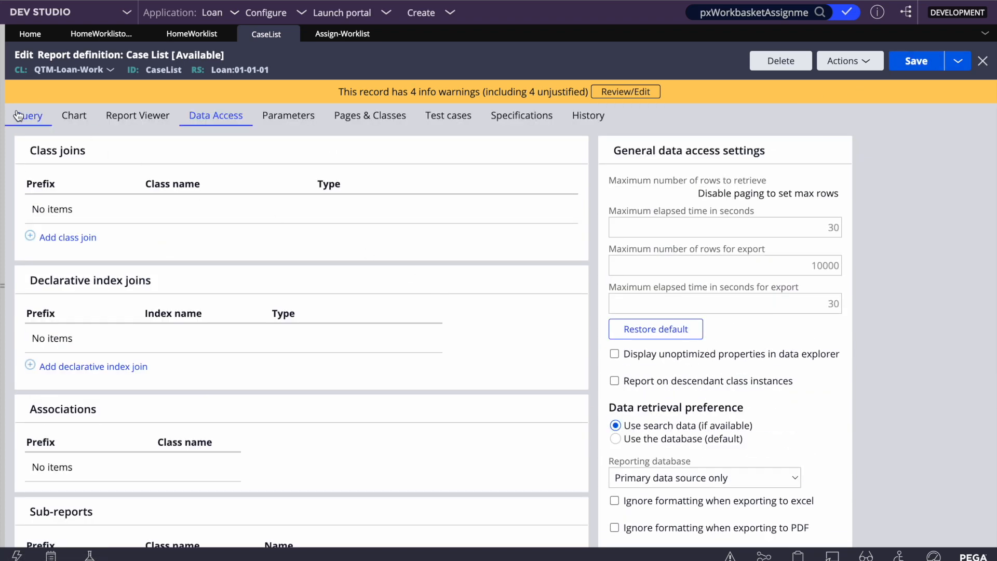
pyautogui.click(18, 116)
# - Run the Case List report, then view the Assign-Worklist instance list
pyautogui.click(845, 60)
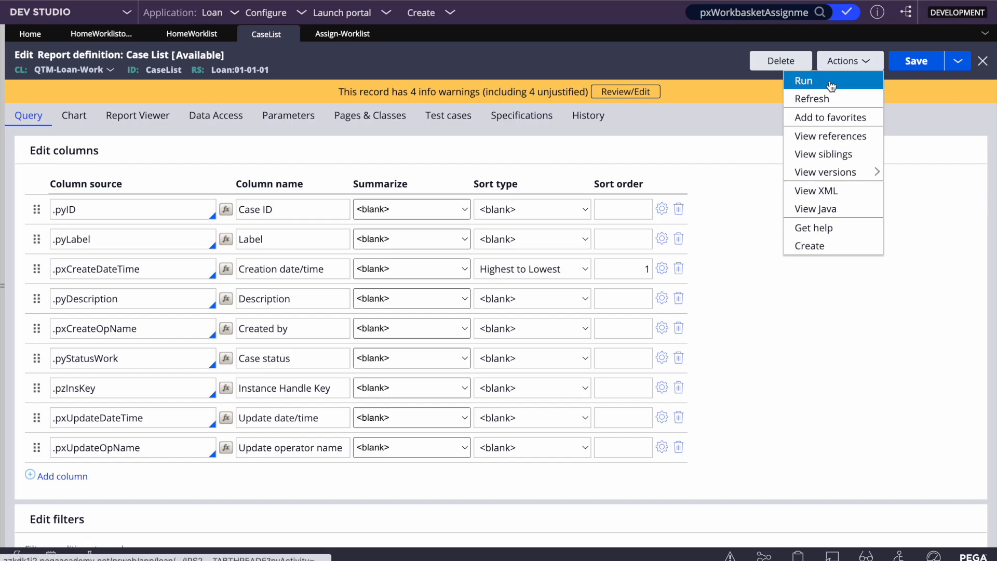
pyautogui.click(828, 79)
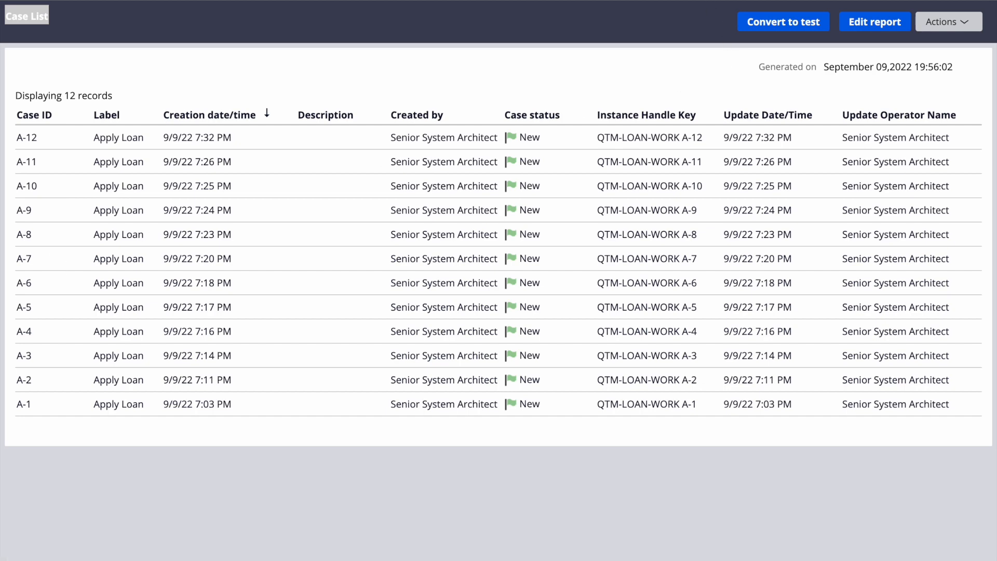
pyautogui.click(657, 1)
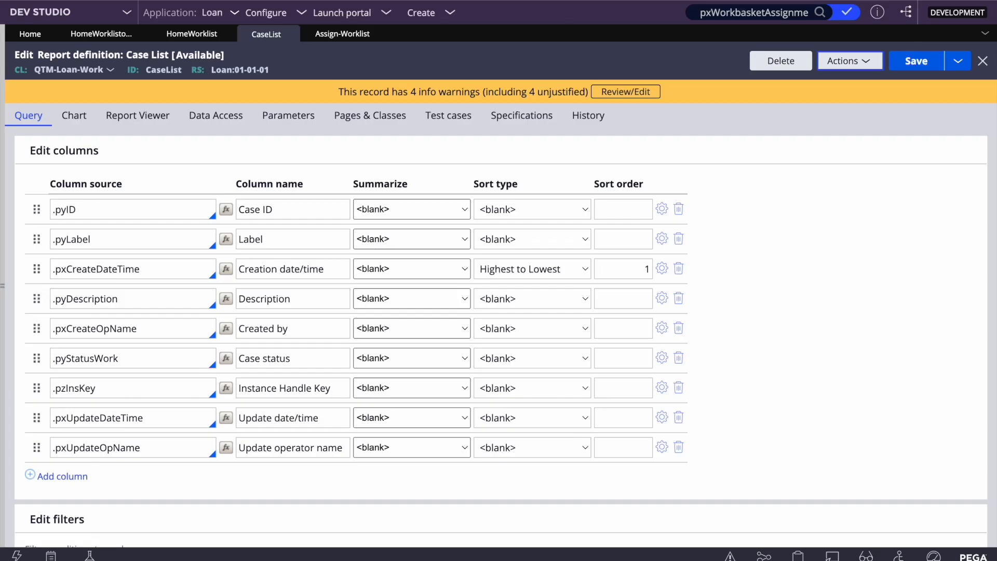
pyautogui.click(349, 35)
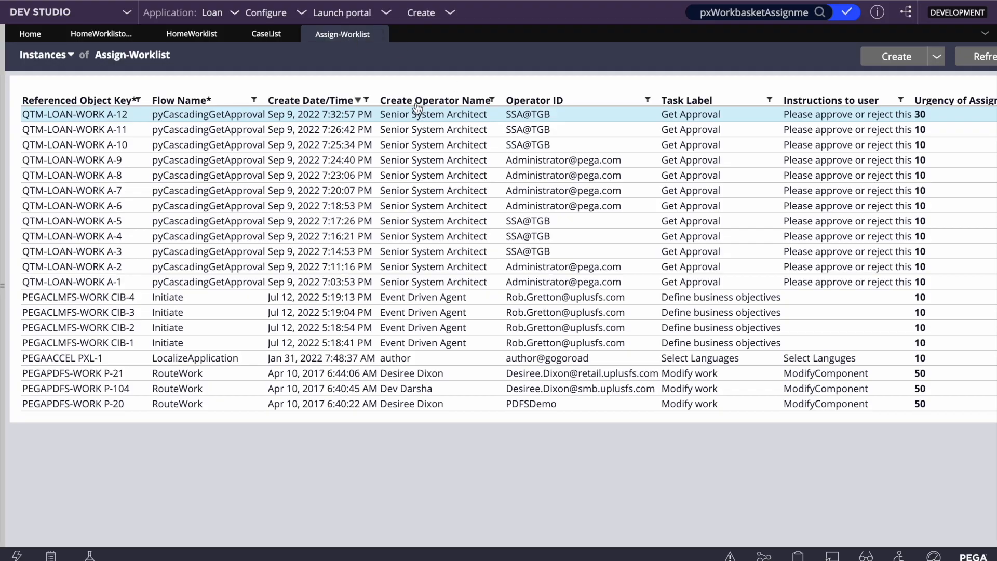
# - Search the A-12 assignment's XML for 'urgenc' to find pxUrgencyWork, pxUrgencyAssign and pxUrgencyAssignSLA
pyautogui.click(389, 114)
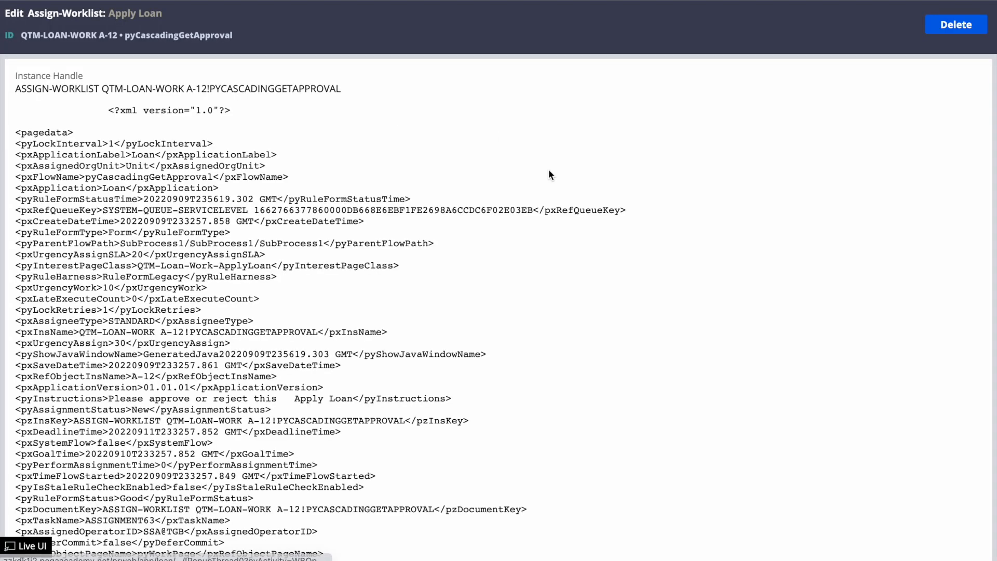
pyautogui.hotkey('ctrl', 'f')
pyautogui.write('ass')
pyautogui.press('BackSpace')
pyautogui.press('BackSpace')
pyautogui.press('BackSpace')
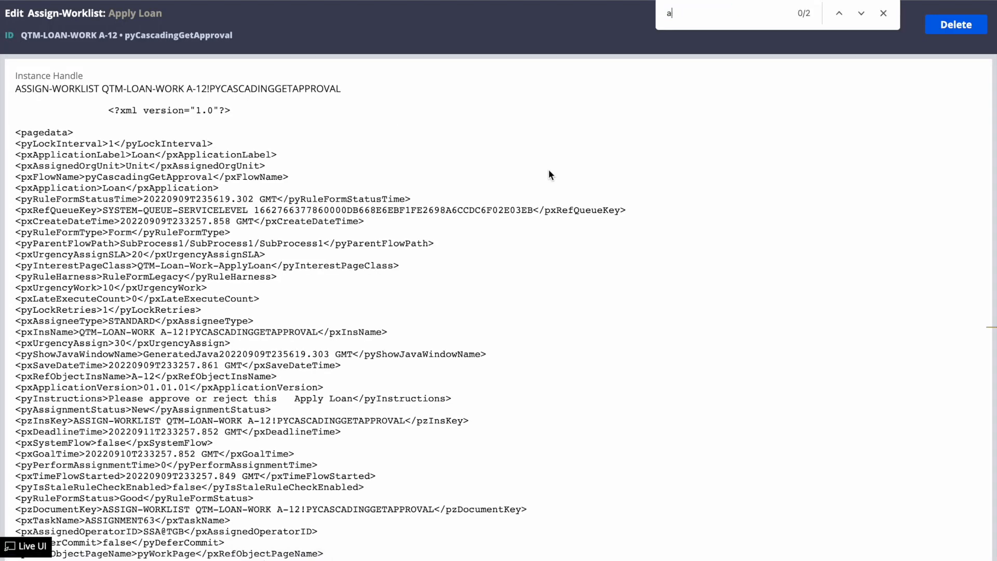
pyautogui.write('urgenc')
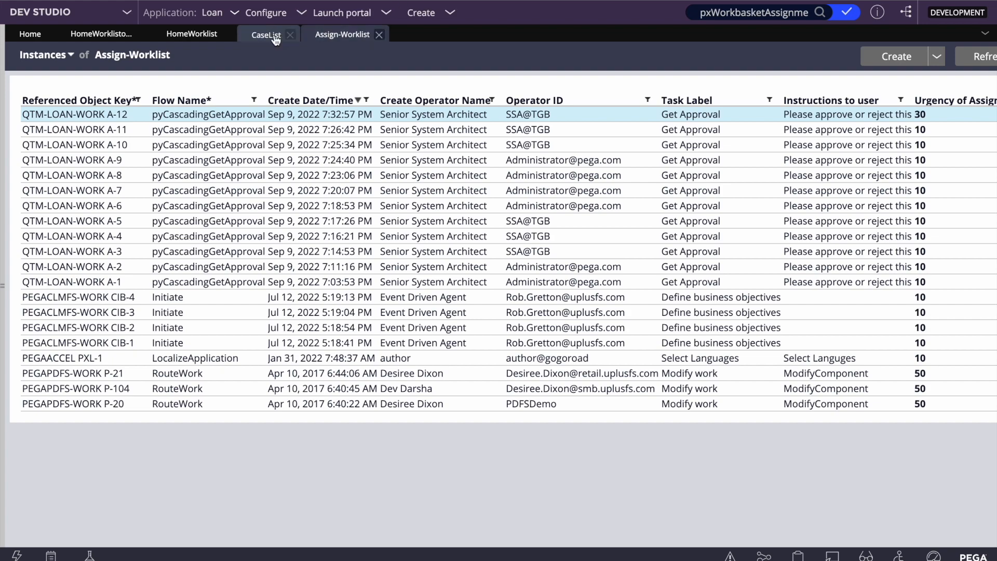
# - Run the Case List report again and compare with the Assign-Worklist instances
pyautogui.click(275, 36)
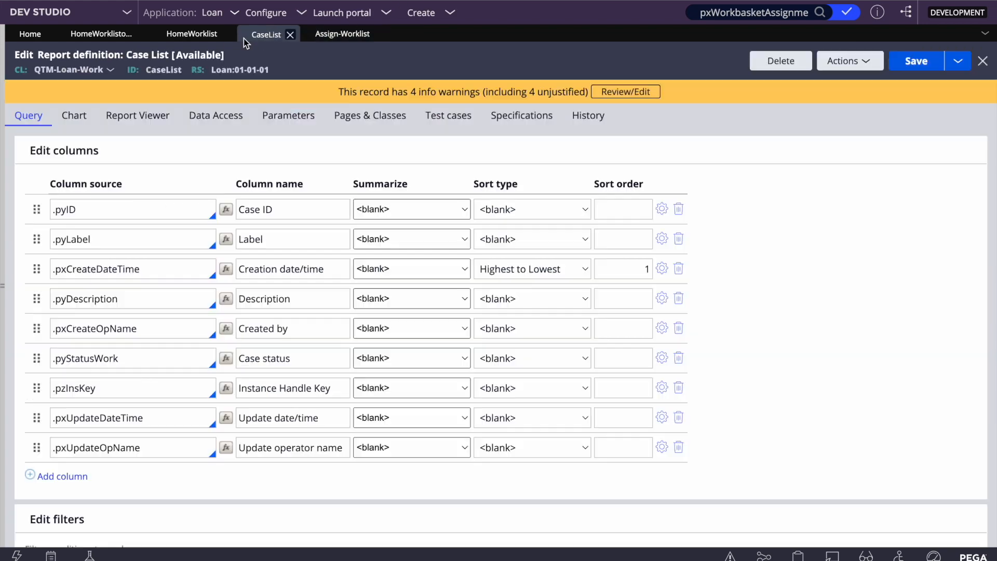
pyautogui.click(846, 61)
pyautogui.click(818, 82)
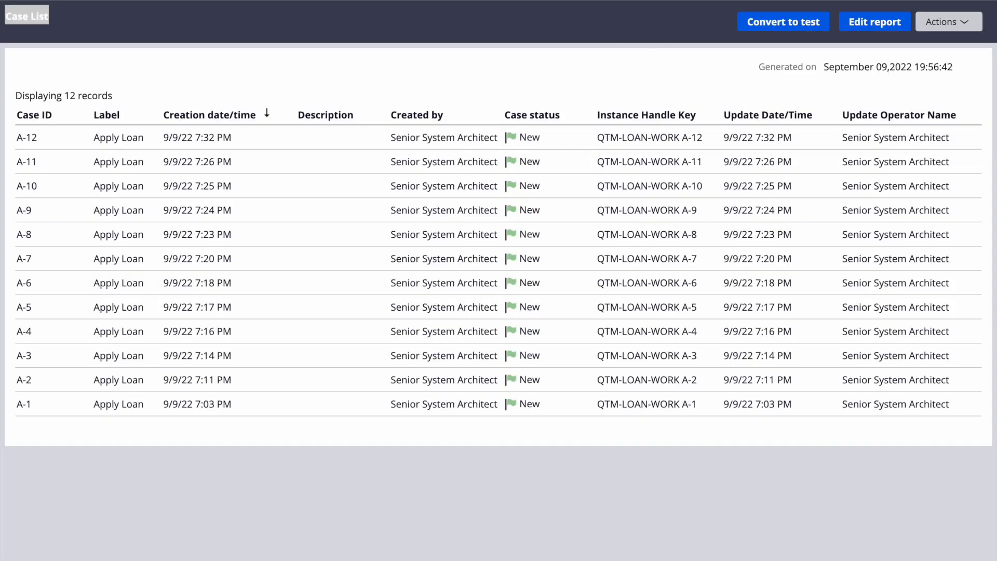
pyautogui.press('super+w')
pyautogui.click(353, 36)
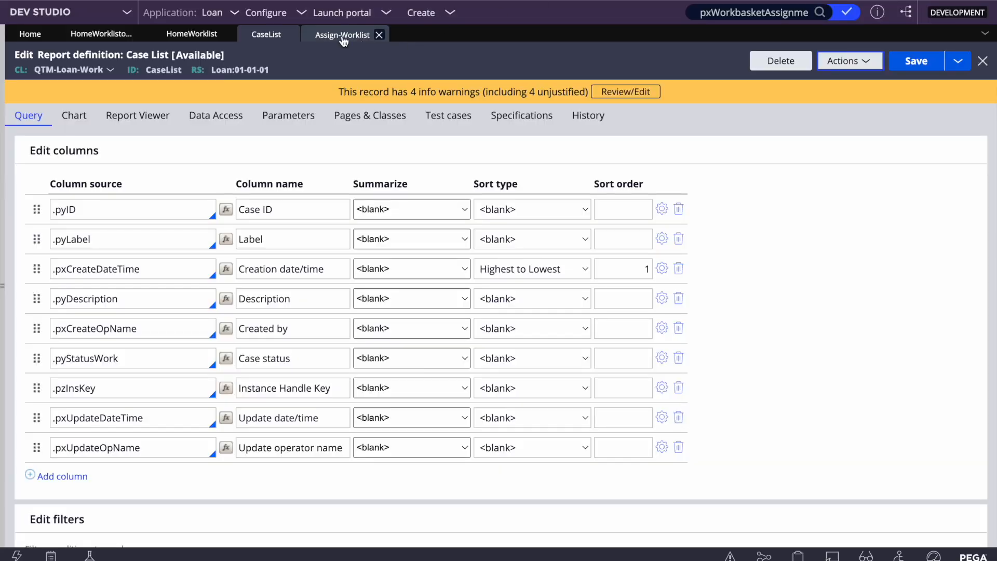
# - Add a class join with prefix WL to the Assign-Worklist class
pyautogui.click(266, 34)
pyautogui.click(216, 117)
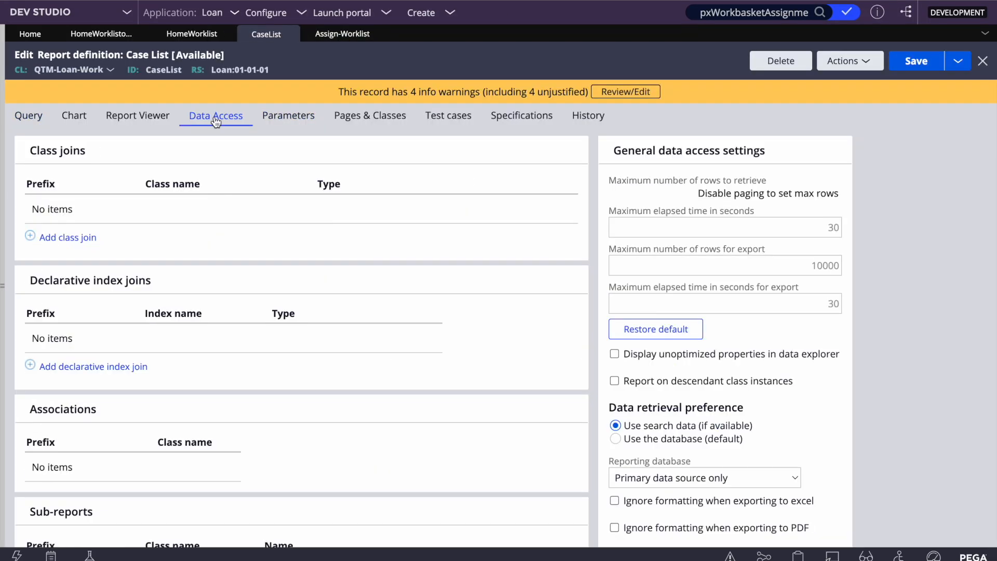
pyautogui.click(64, 234)
pyautogui.write('WL')
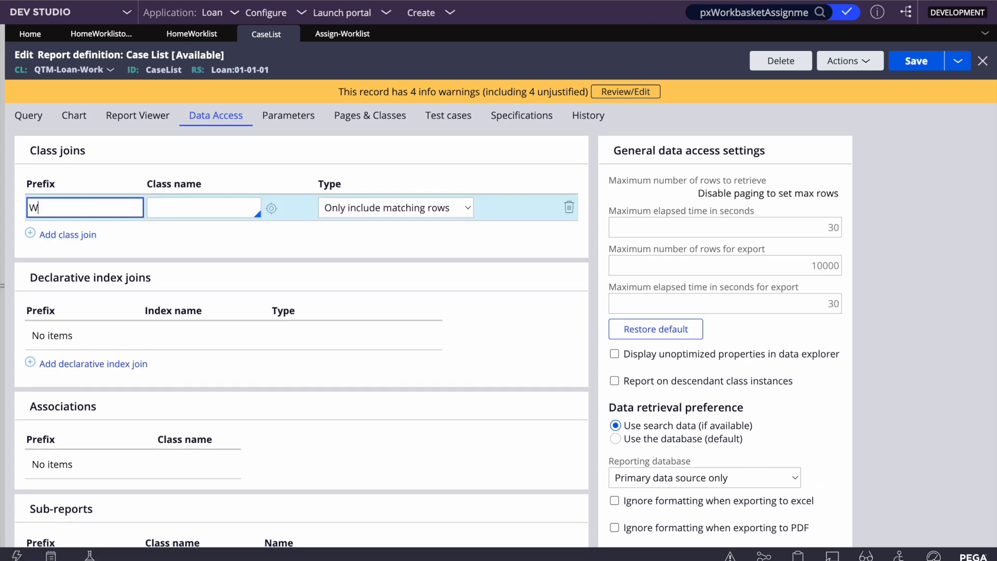
pyautogui.click(200, 211)
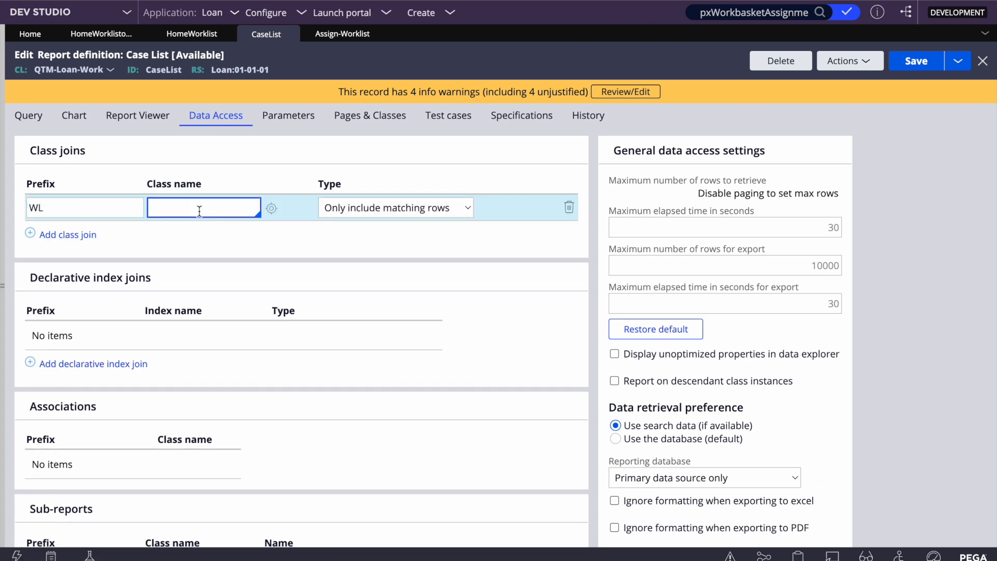
pyautogui.write('assign')
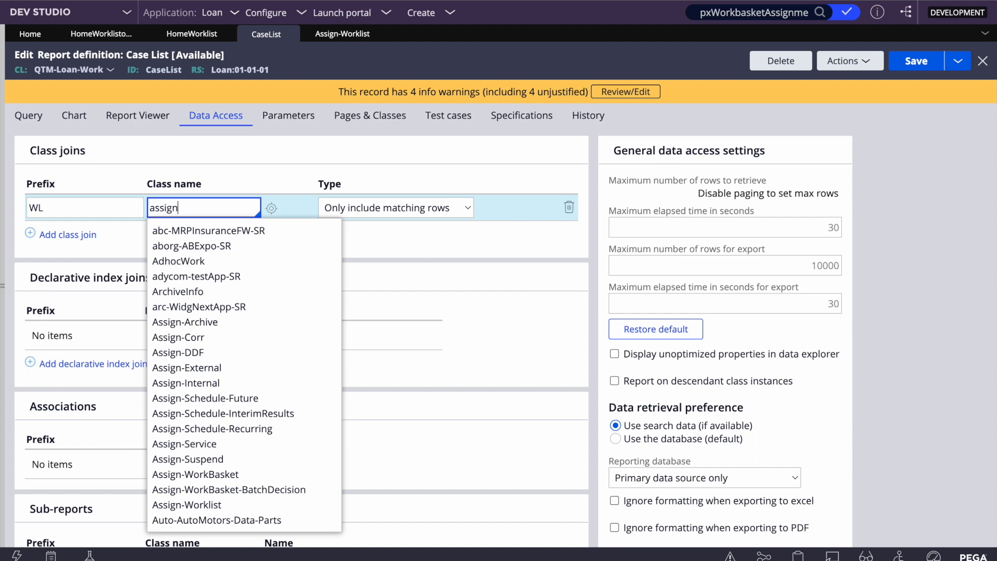
pyautogui.write('-work')
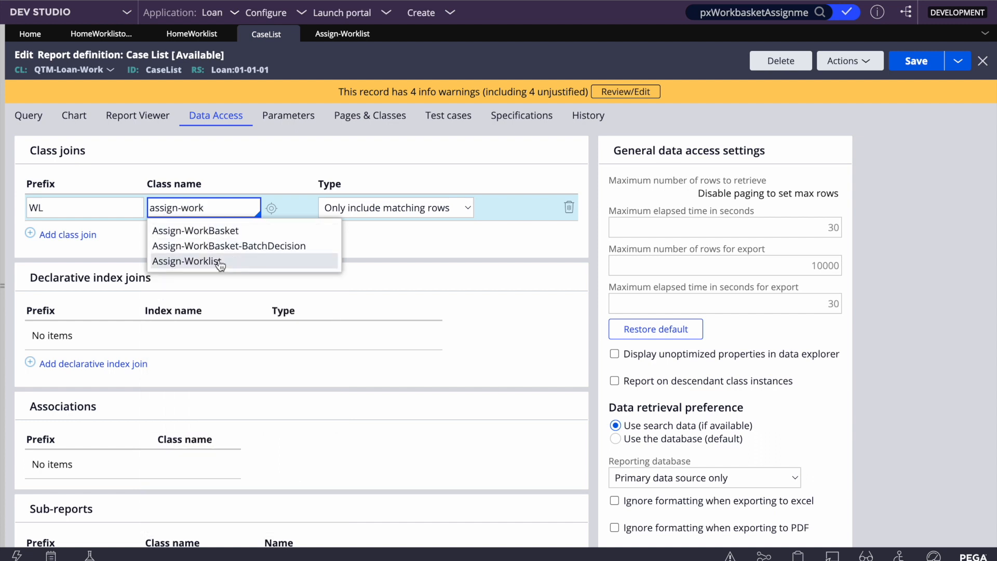
pyautogui.click(219, 261)
# - Set the join condition WL.pxRefObjectKey equals .pzInsKey and save the report
pyautogui.click(512, 210)
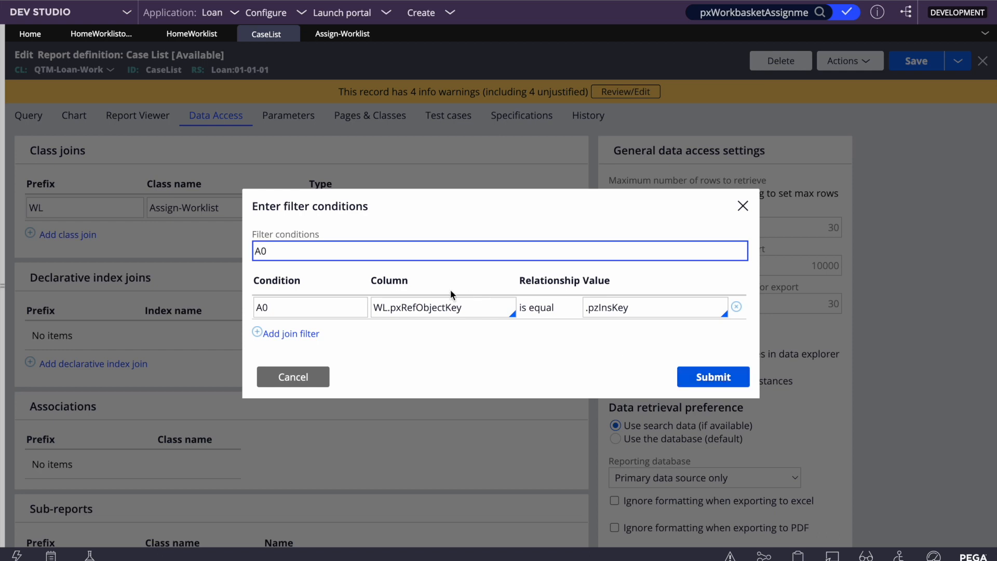
pyautogui.doubleClick(433, 302)
pyautogui.press('super+c')
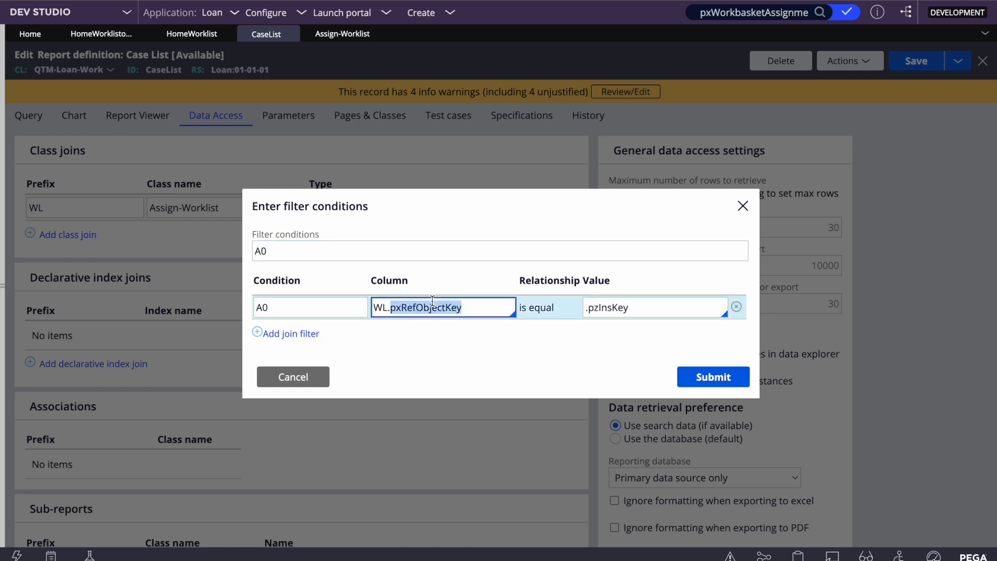
pyautogui.click(702, 384)
pyautogui.click(917, 61)
pyautogui.click(341, 37)
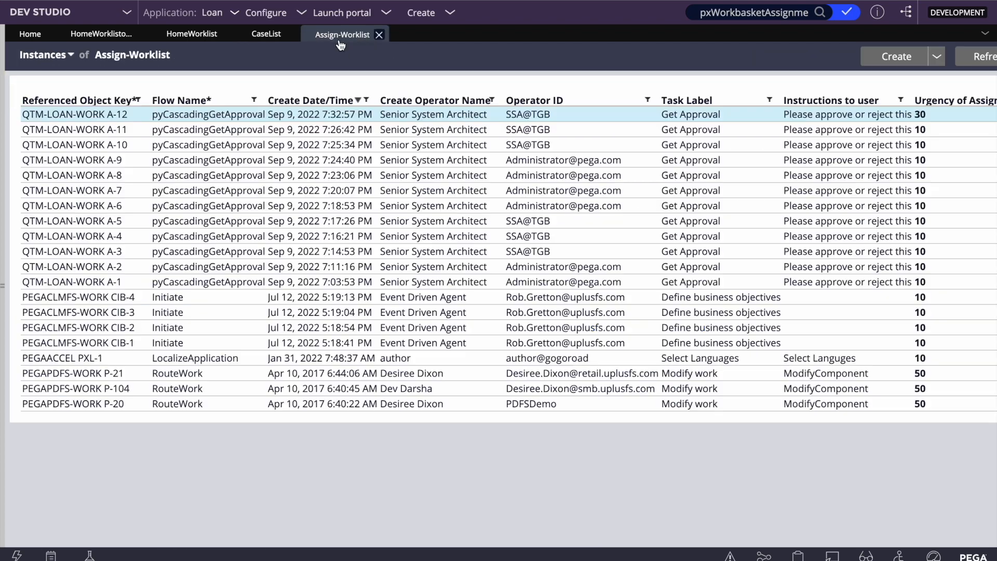
pyautogui.click(415, 113)
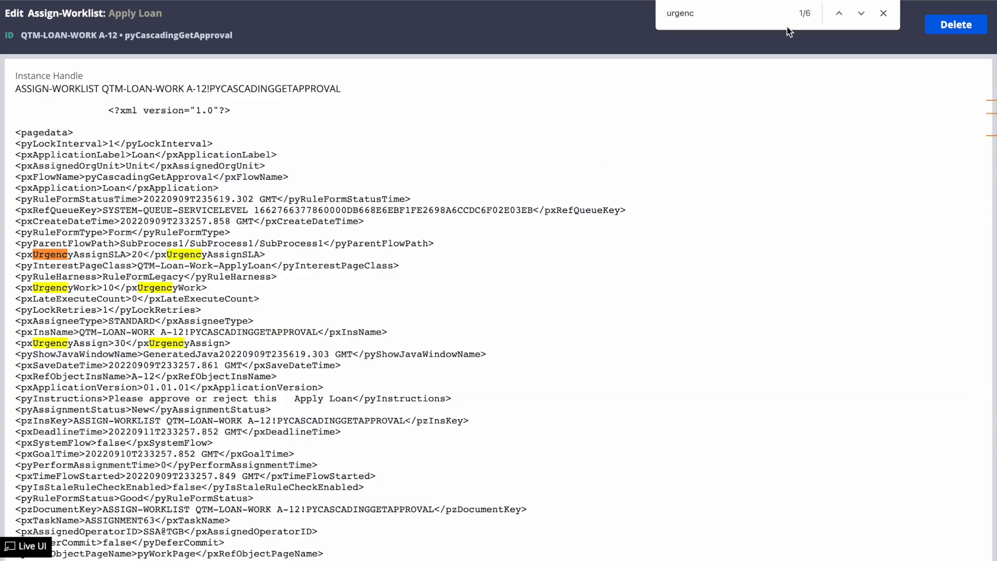
pyautogui.press('super+v')
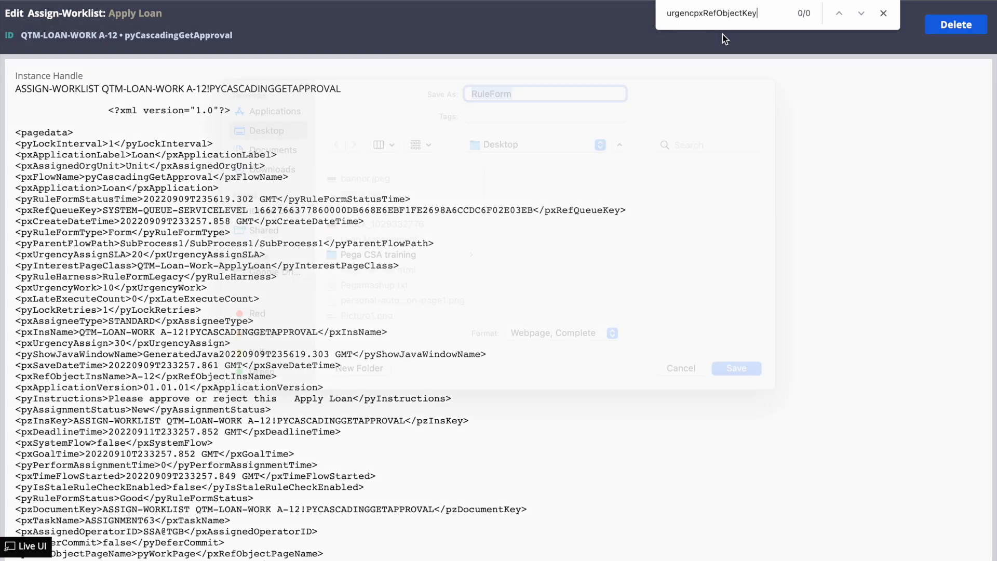
pyautogui.press('super+s')
pyautogui.click(678, 390)
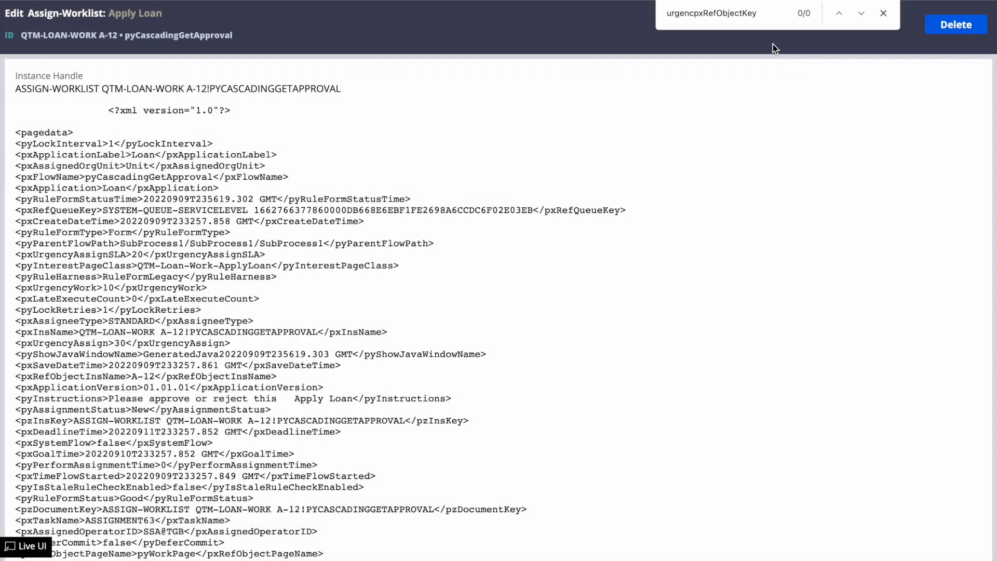
pyautogui.doubleClick(728, 13)
pyautogui.press('super+v')
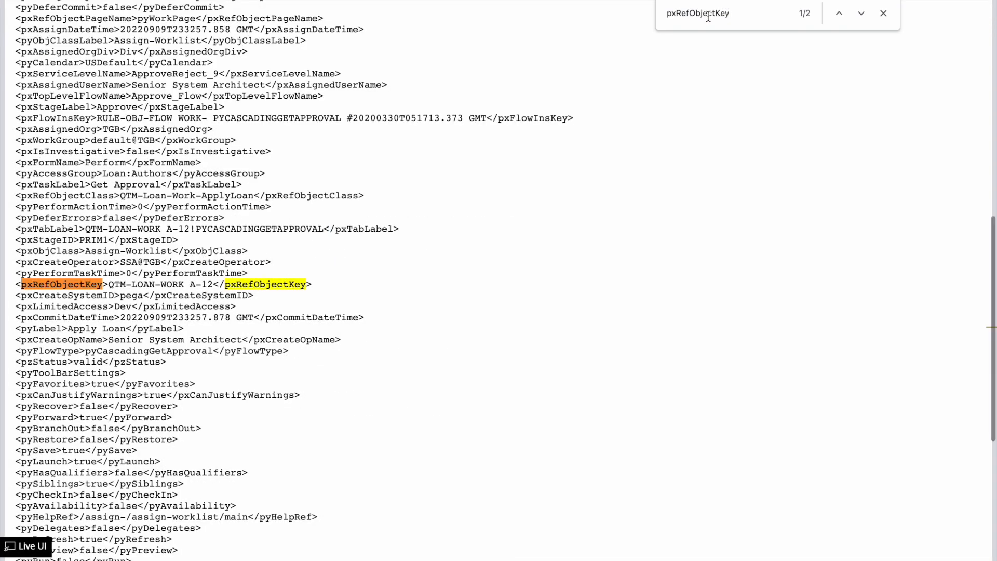
pyautogui.click(211, 284)
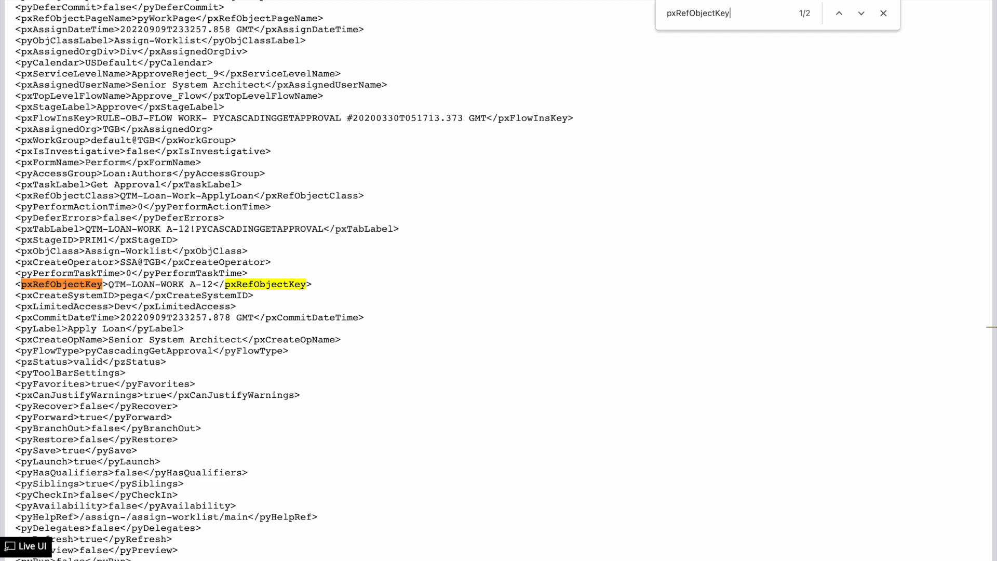
pyautogui.click(623, 0)
pyautogui.hotkey('ctrl', 'Tab')
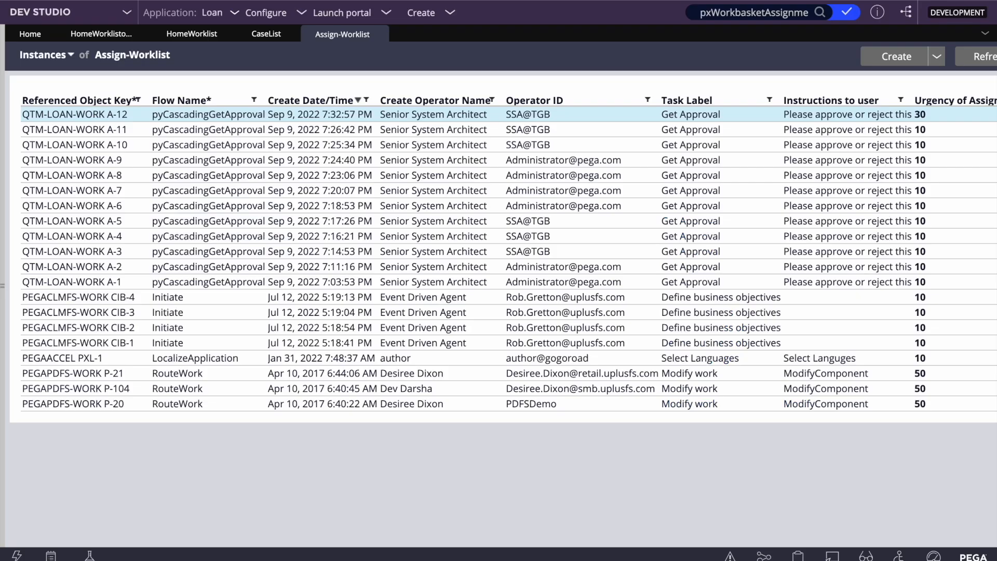
# - Insert a WL.pxUrgencyAssign column after .pyID in Case List and save the report
pyautogui.click(260, 37)
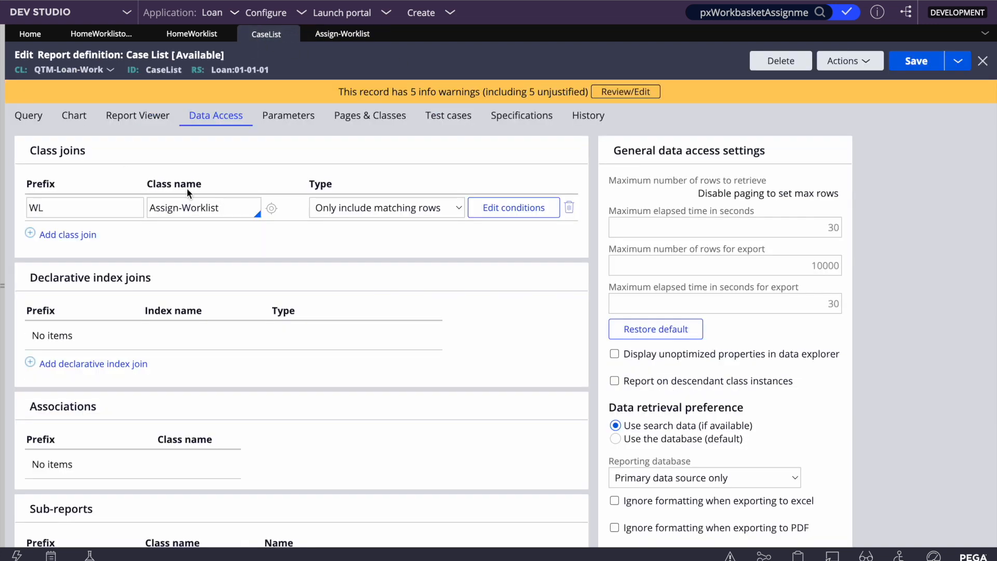
pyautogui.doubleClick(65, 205)
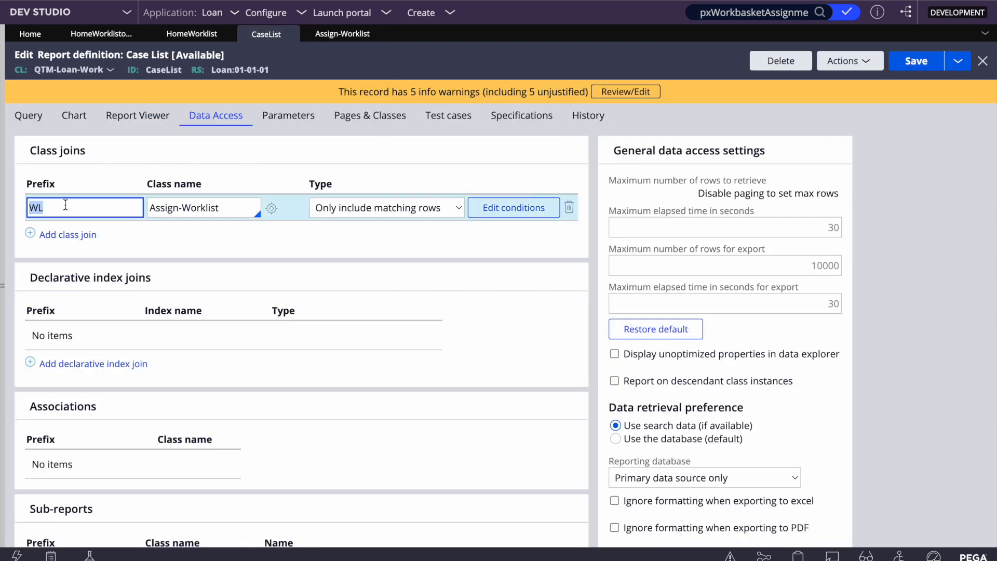
pyautogui.click(36, 125)
pyautogui.click(129, 209)
pyautogui.press('Return')
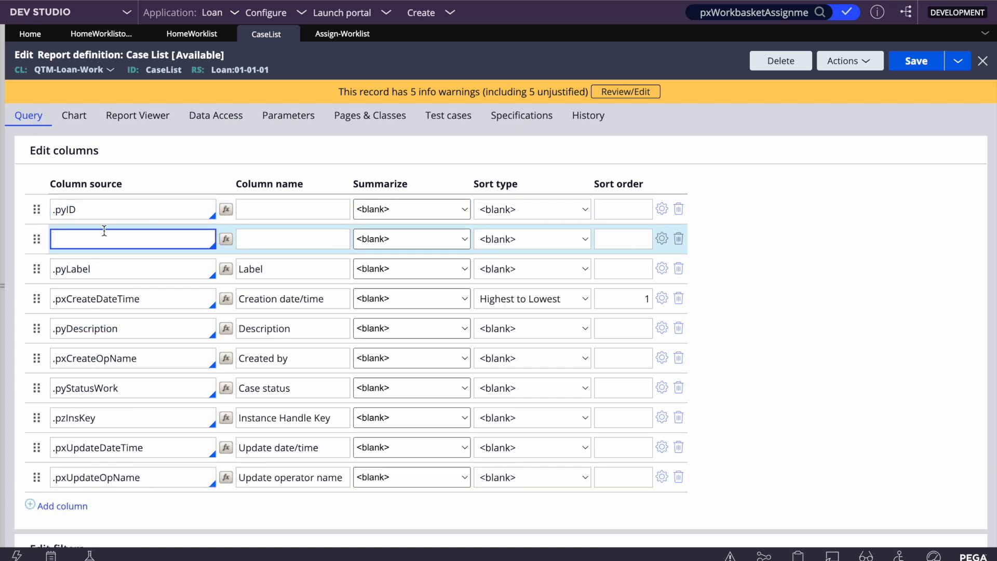
pyautogui.click(251, 210)
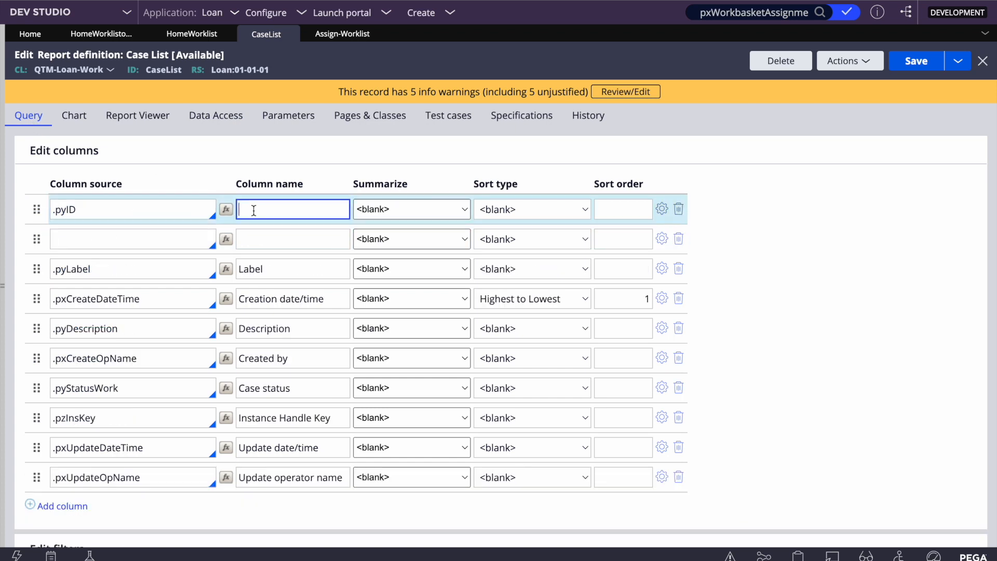
pyautogui.click(146, 236)
pyautogui.write('WL.')
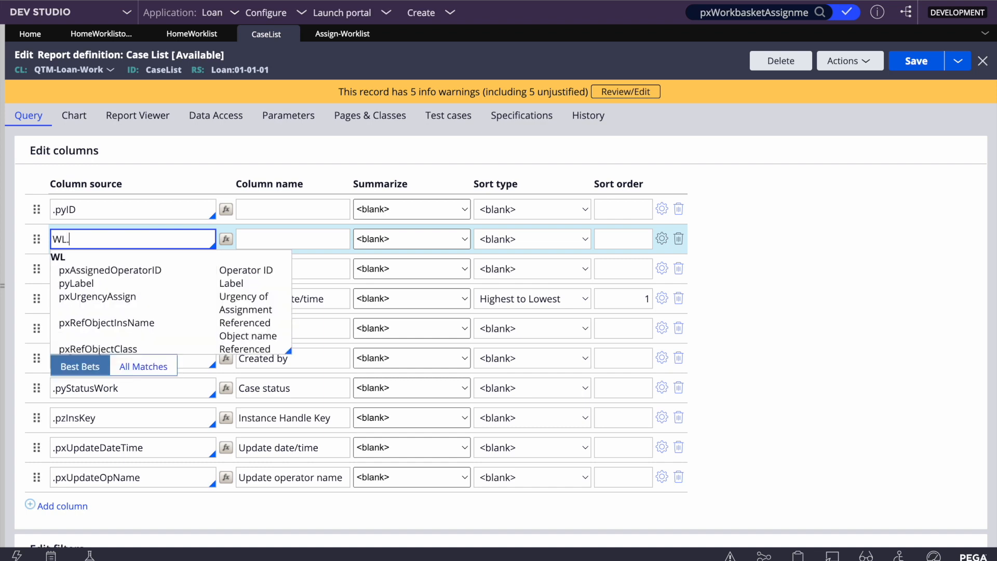
pyautogui.click(127, 297)
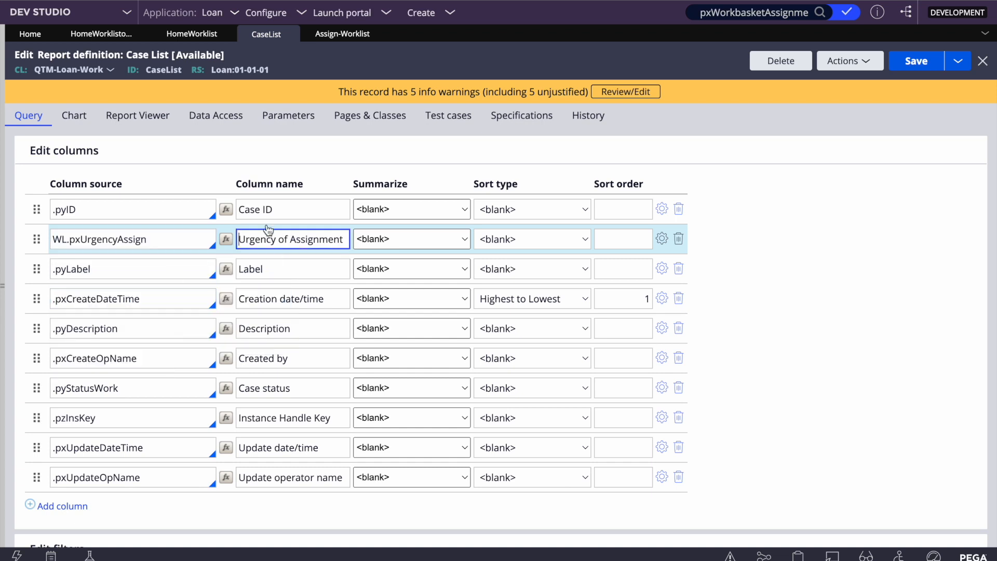
pyautogui.click(917, 61)
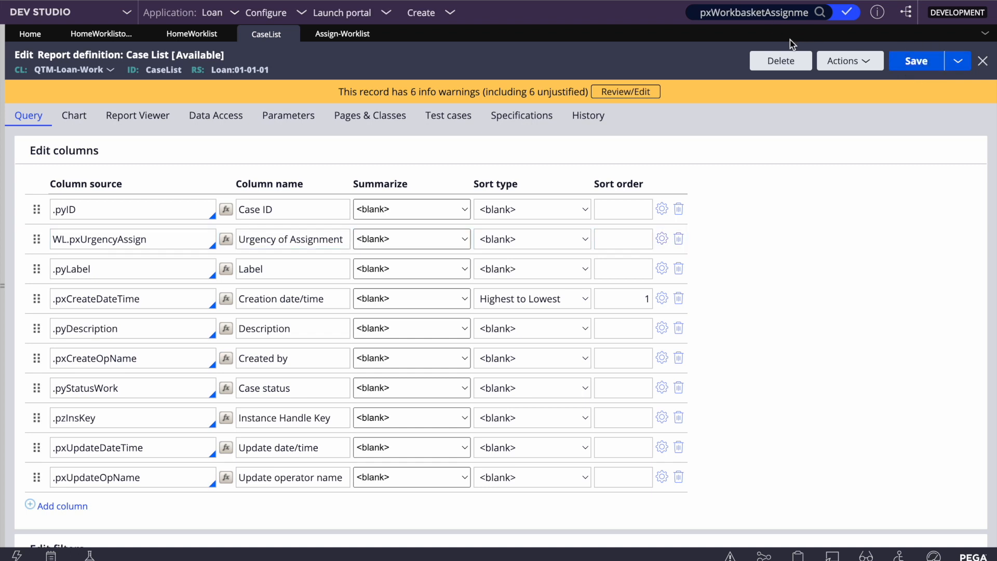
pyautogui.click(859, 64)
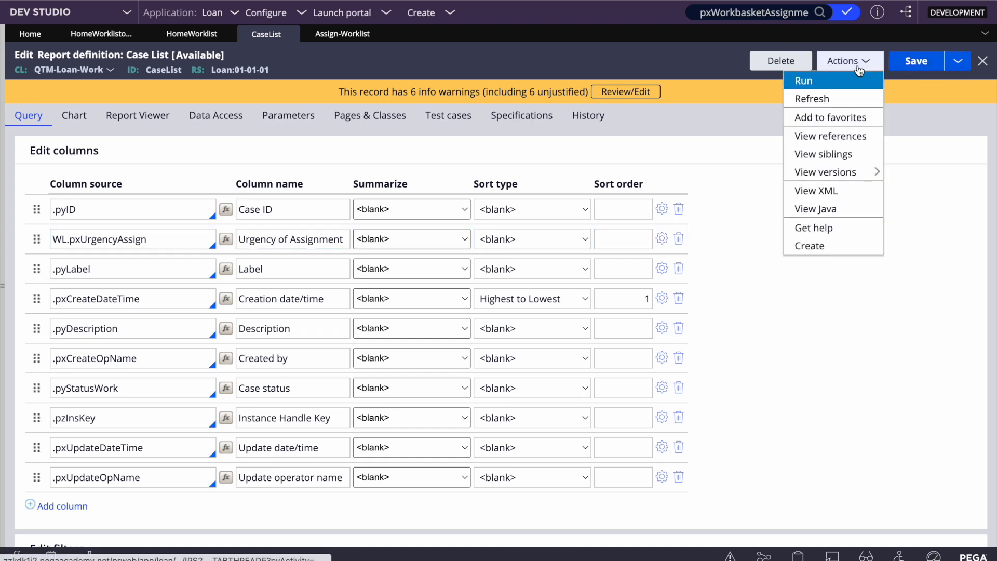
pyautogui.click(811, 86)
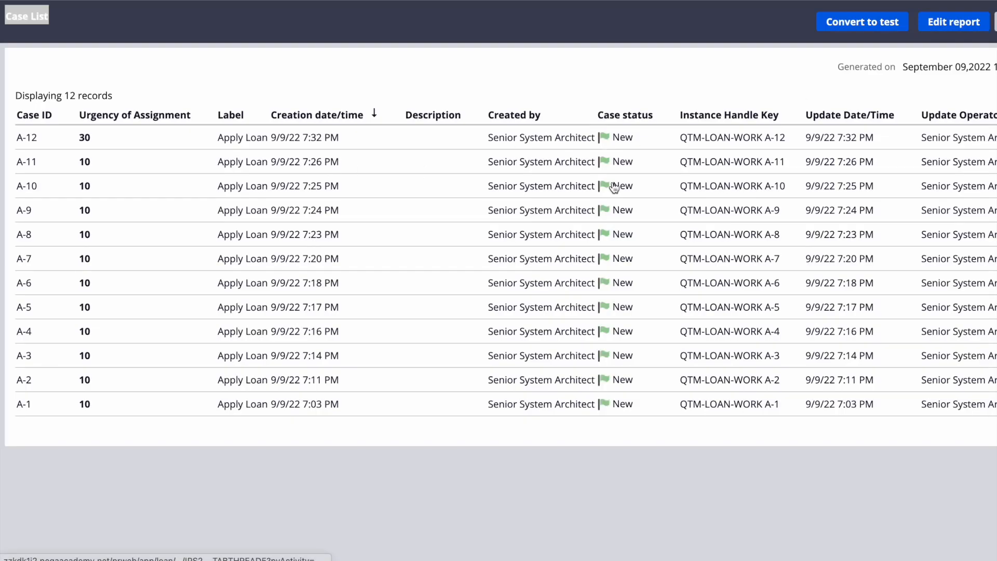
pyautogui.hscroll(2, 614, 187)
pyautogui.hscroll(-2, 278, 171)
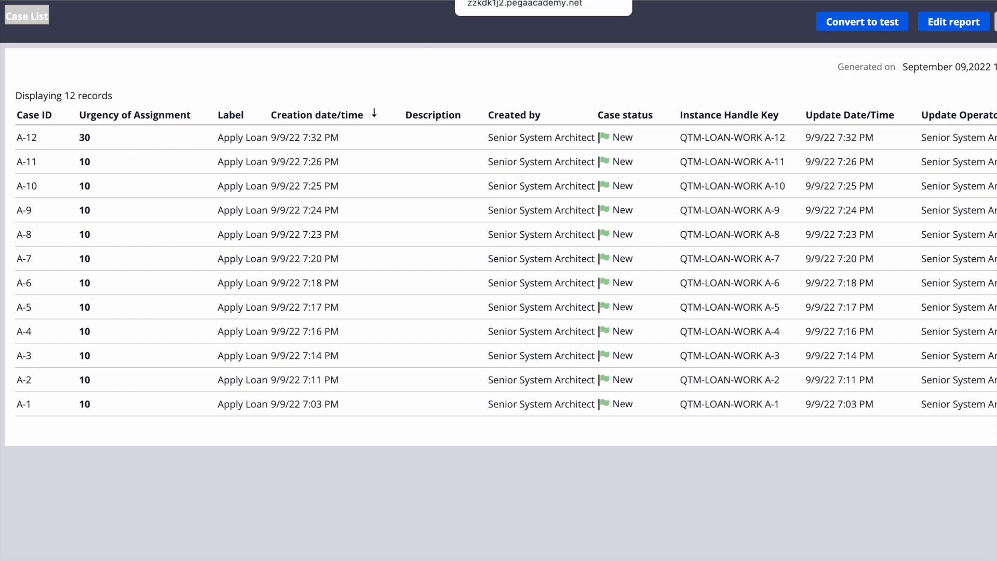
pyautogui.click(499, 1)
pyautogui.click(337, 39)
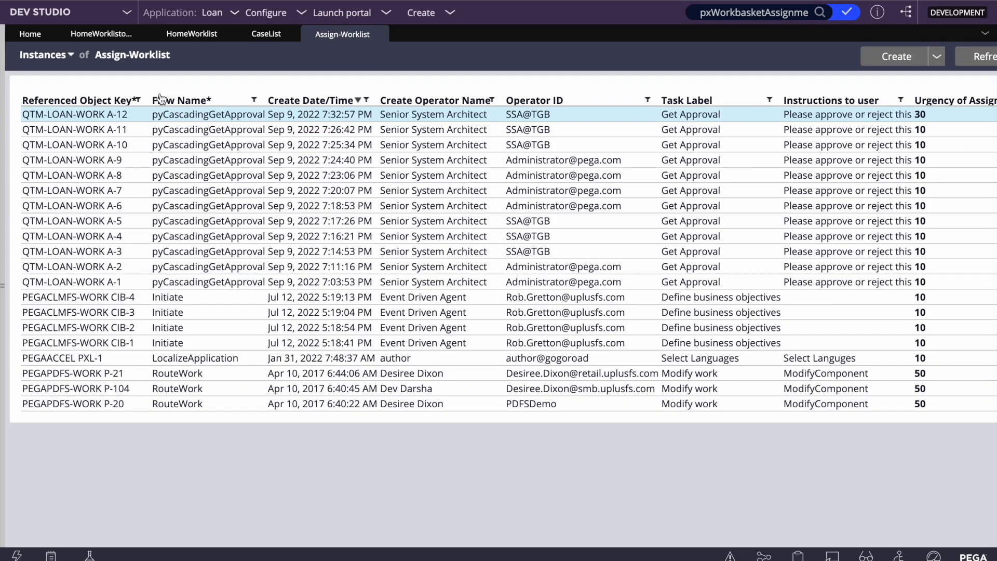
pyautogui.click(185, 116)
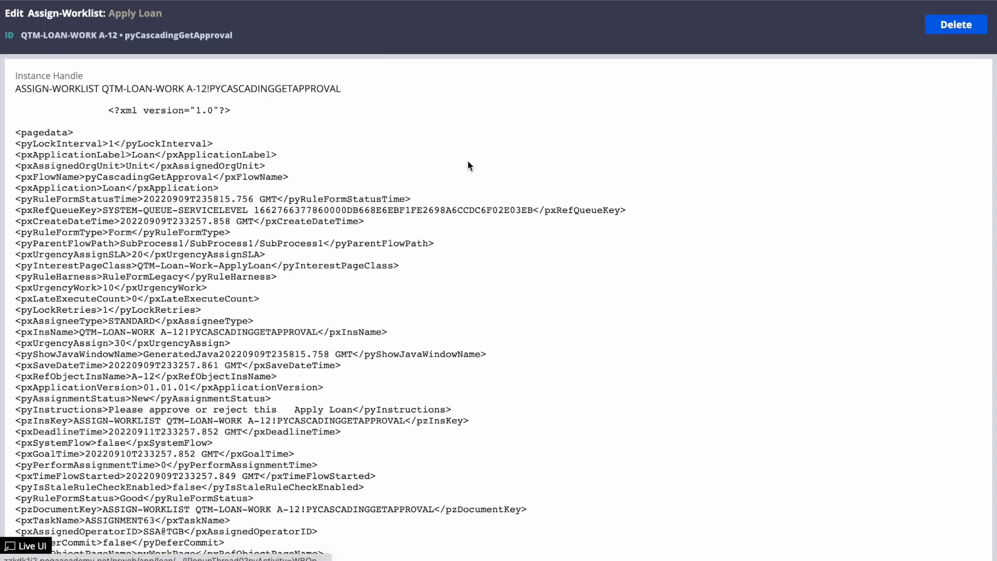
pyautogui.hotkey('ctrl', 'f')
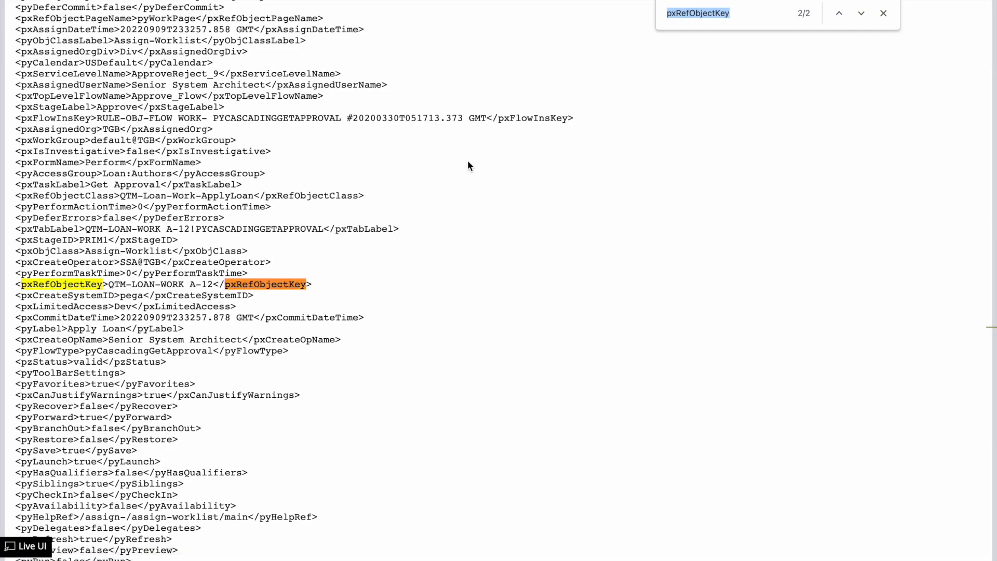
pyautogui.press('BackSpace')
pyautogui.write('30')
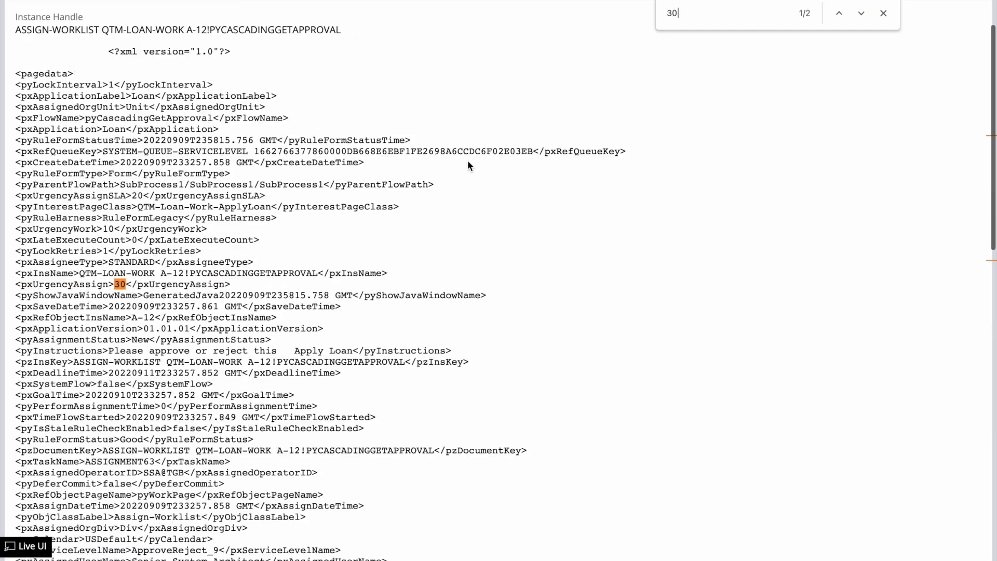
pyautogui.doubleClick(51, 287)
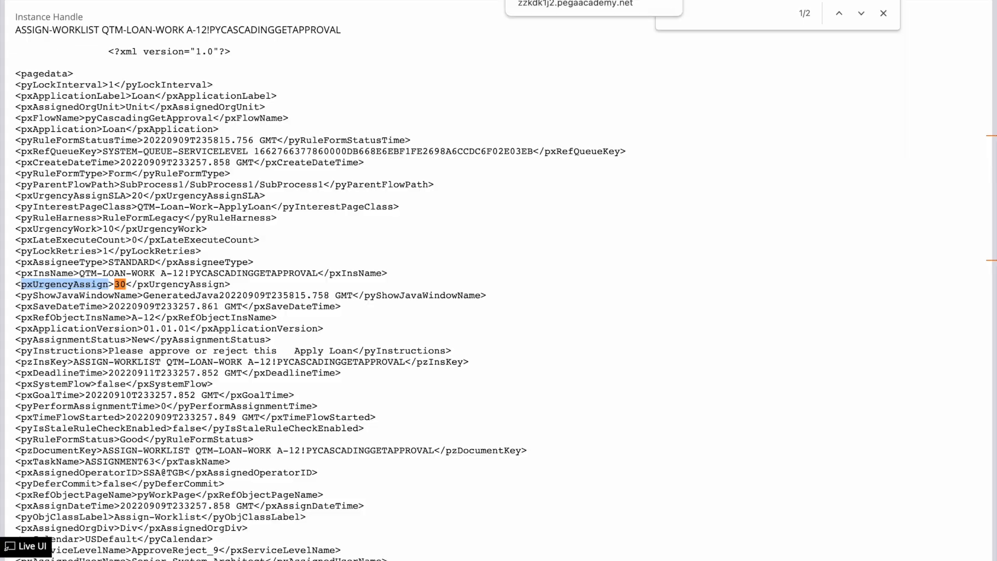
pyautogui.click(593, 1)
pyautogui.click(257, 37)
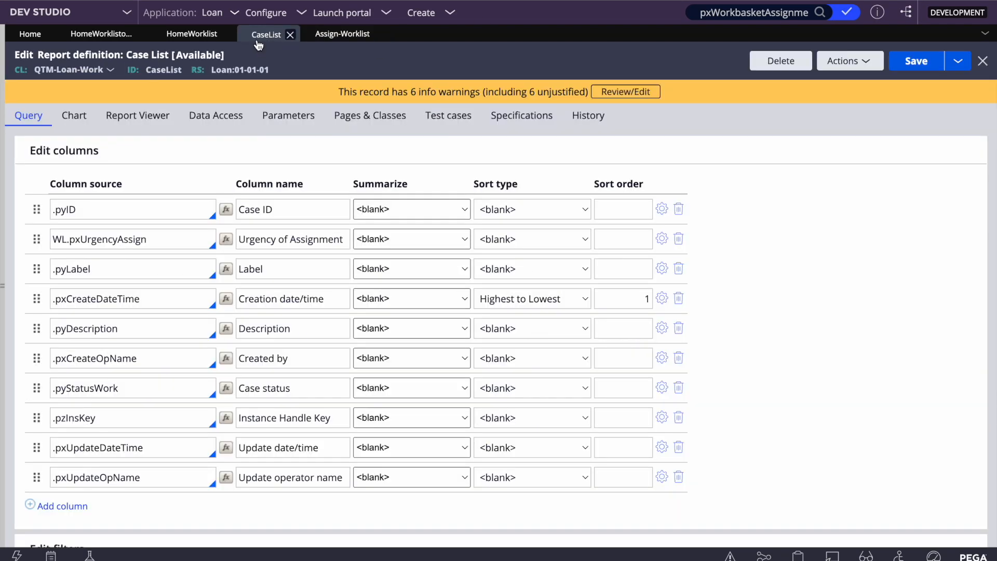
# - Add a declarative index join on Data Access, then remove it again
pyautogui.click(204, 120)
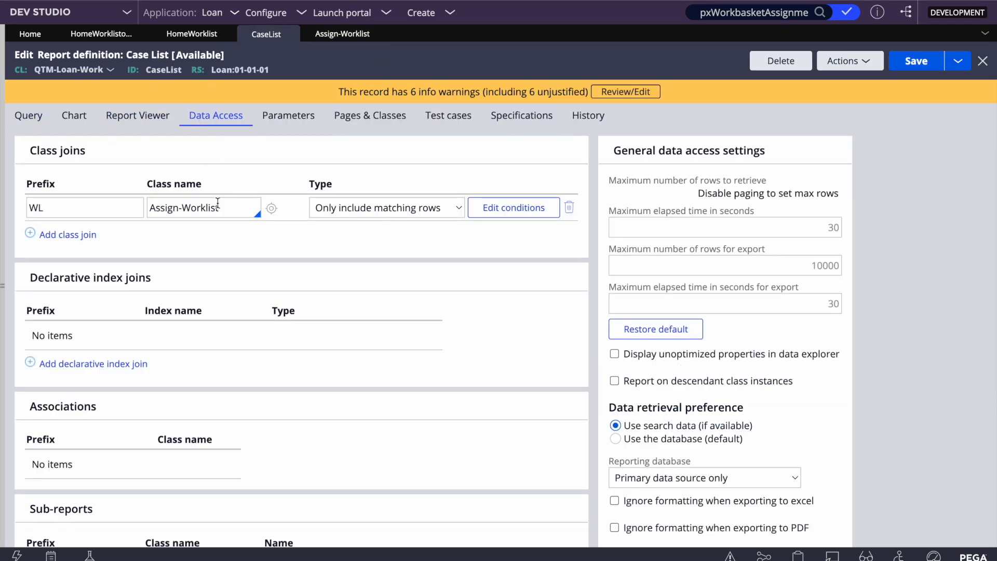
pyautogui.click(68, 365)
pyautogui.click(180, 334)
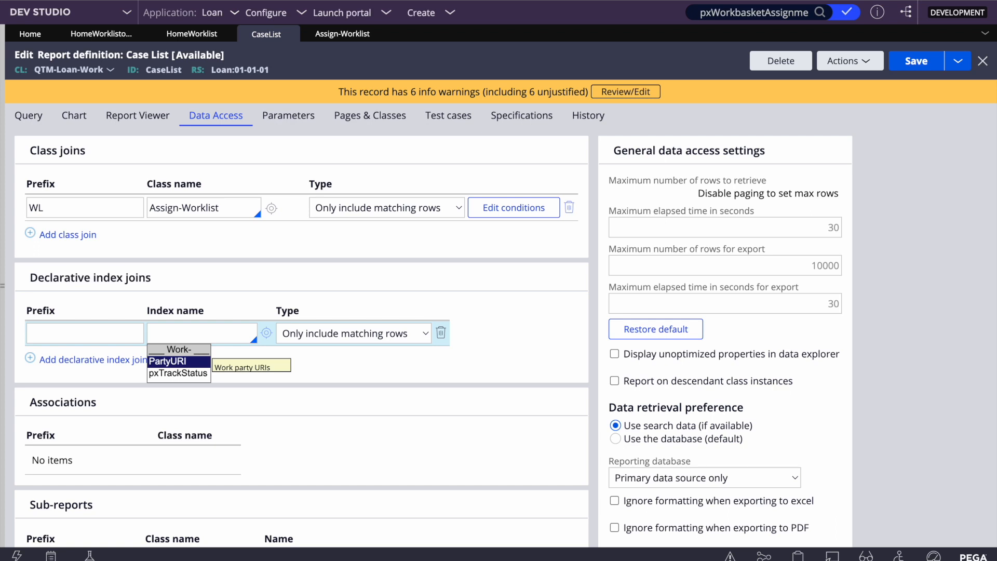
pyautogui.click(440, 333)
pyautogui.click(40, 212)
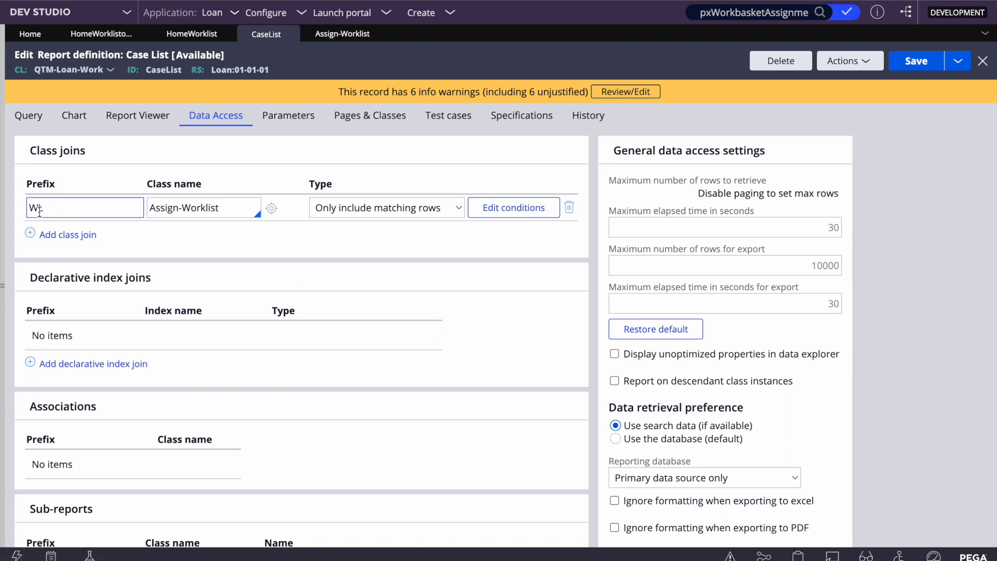
# - Add a second class join to the Index-Operator class
pyautogui.click(46, 234)
pyautogui.click(213, 238)
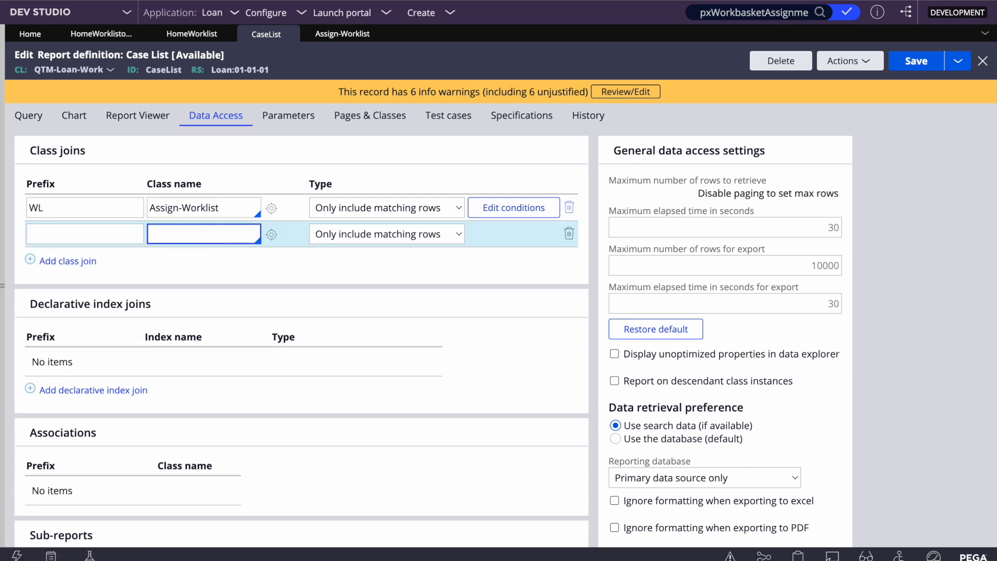
pyautogui.write('index')
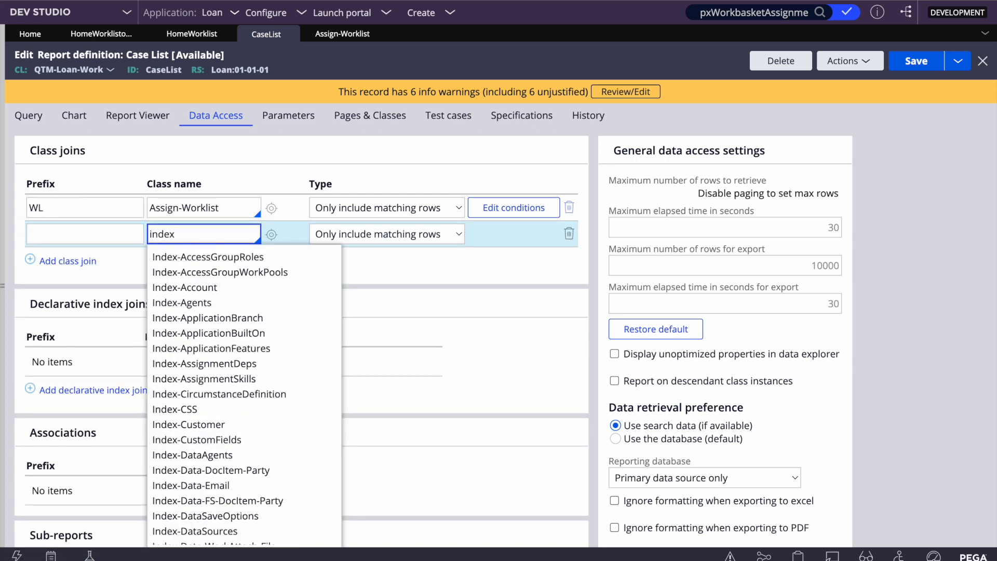
pyautogui.scroll(-3, 237, 371)
pyautogui.scroll(4, 237, 371)
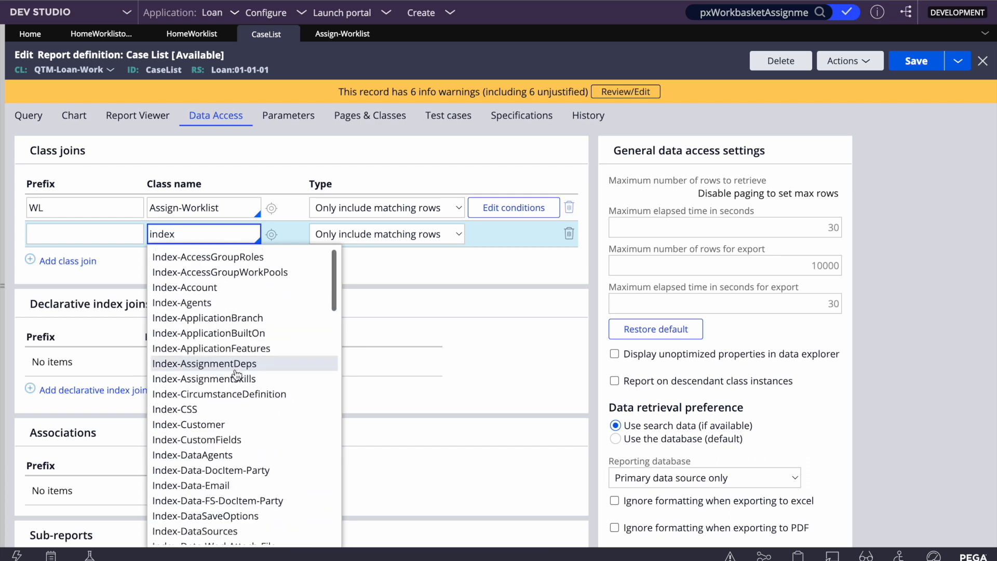
pyautogui.write('-op')
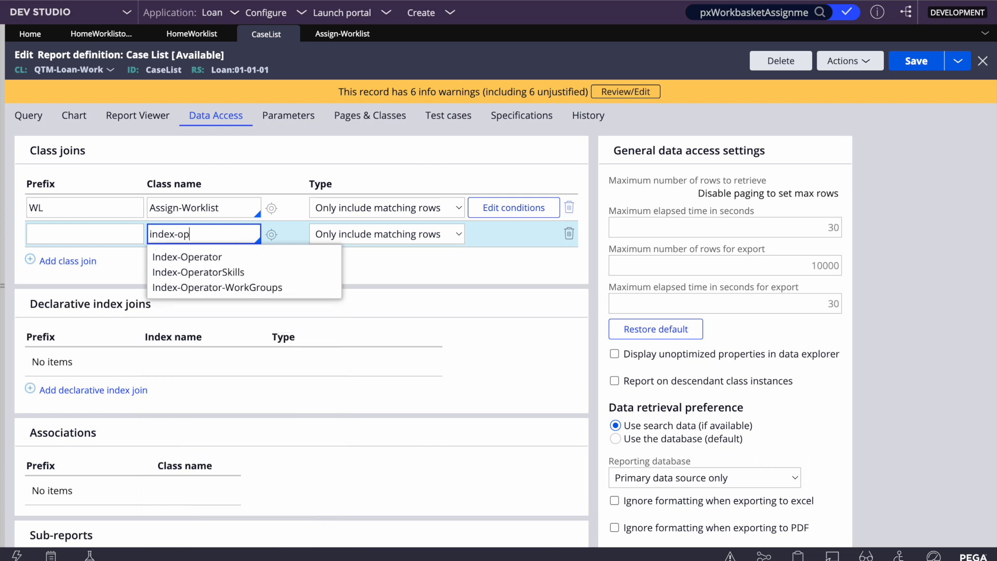
pyautogui.click(173, 260)
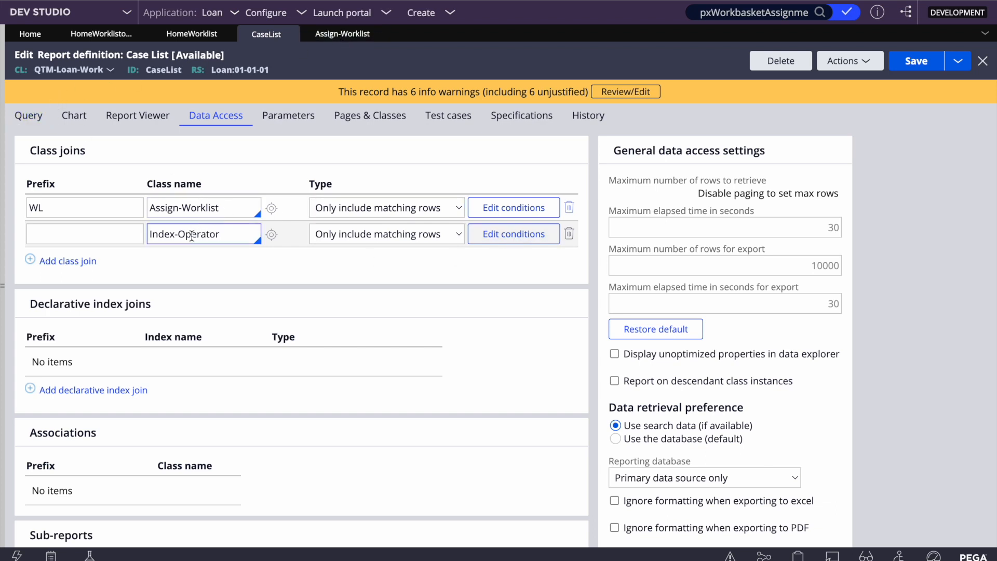
# - Inspect the Index-Operator class and its join conditions, then delete that join
pyautogui.click(279, 236)
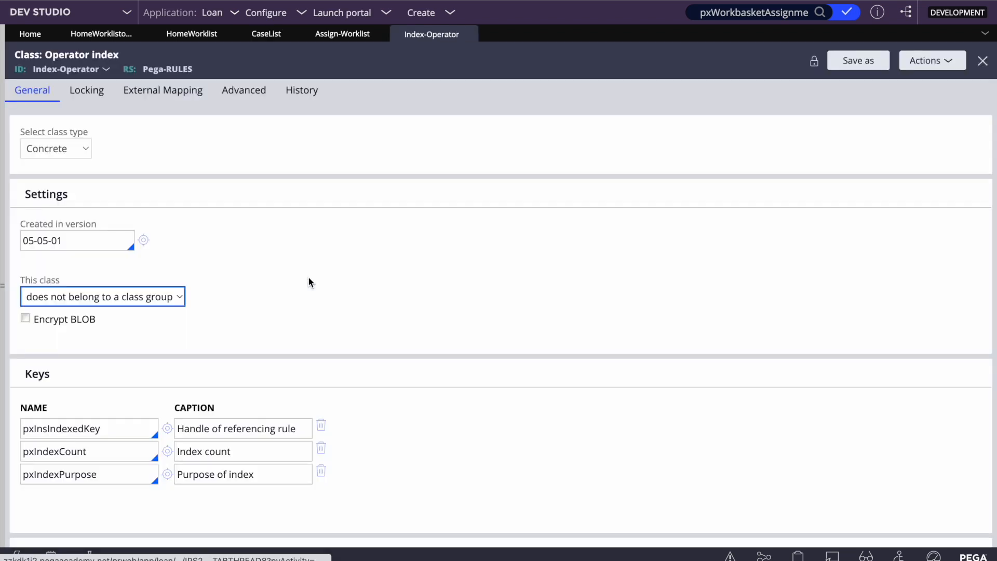
pyautogui.click(470, 36)
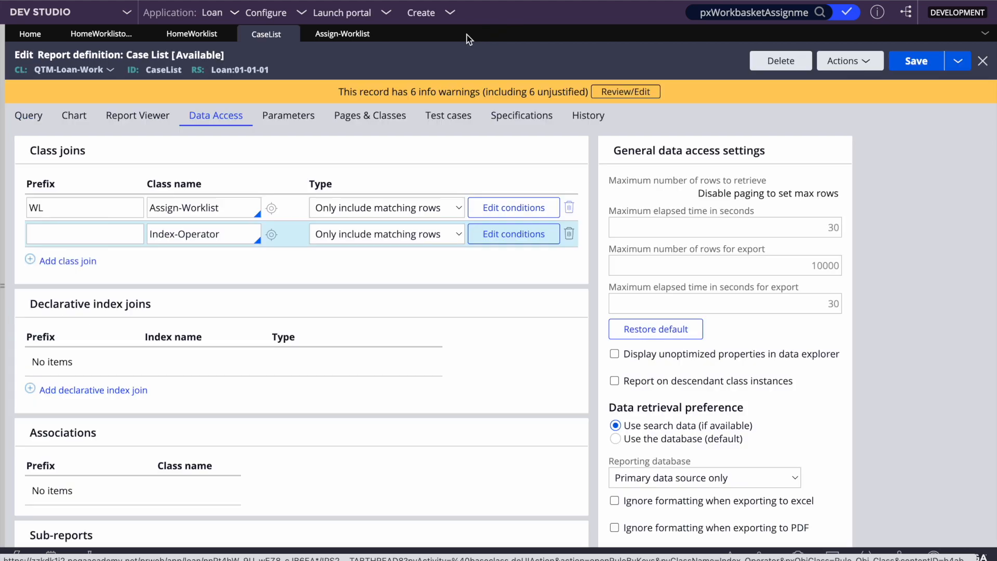
pyautogui.click(512, 234)
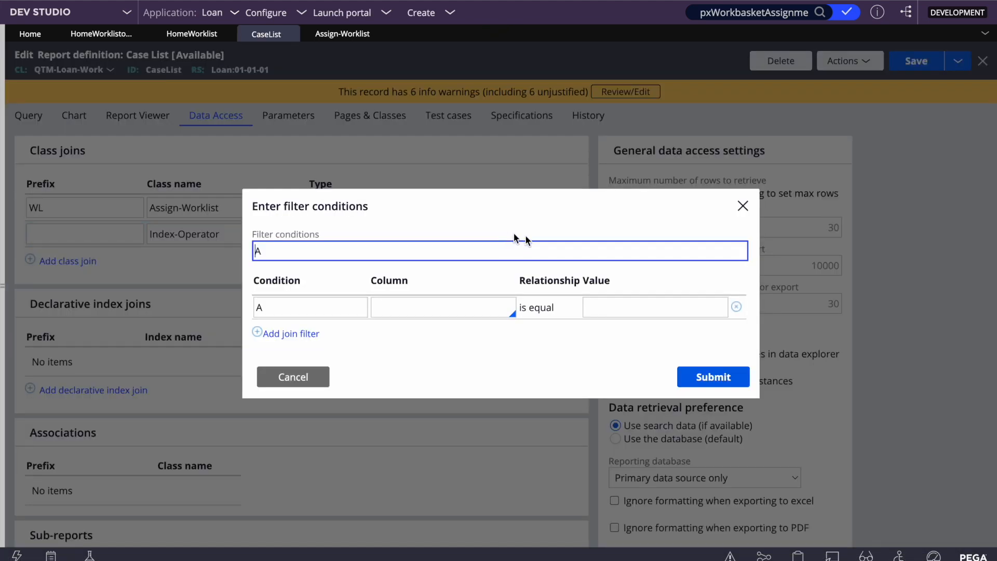
pyautogui.click(291, 377)
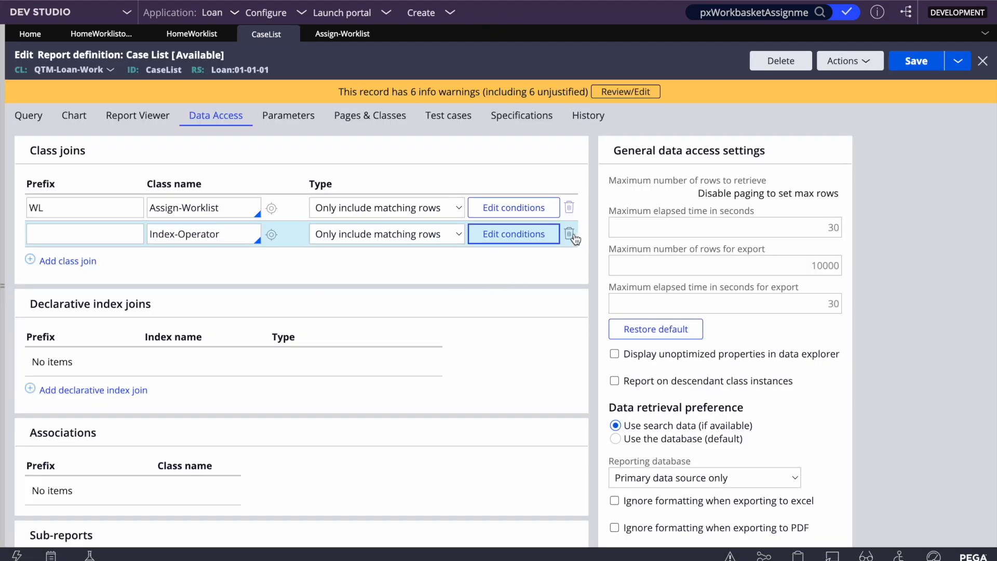
pyautogui.click(570, 235)
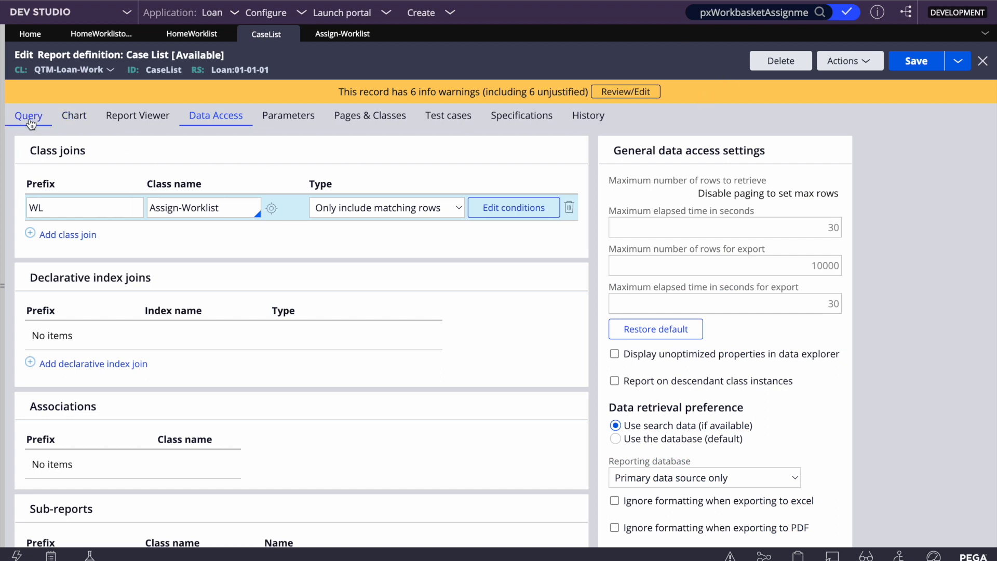
# - Save the Case List report and recheck its WL join to Assign-Worklist on Data Access
pyautogui.click(34, 125)
pyautogui.click(918, 71)
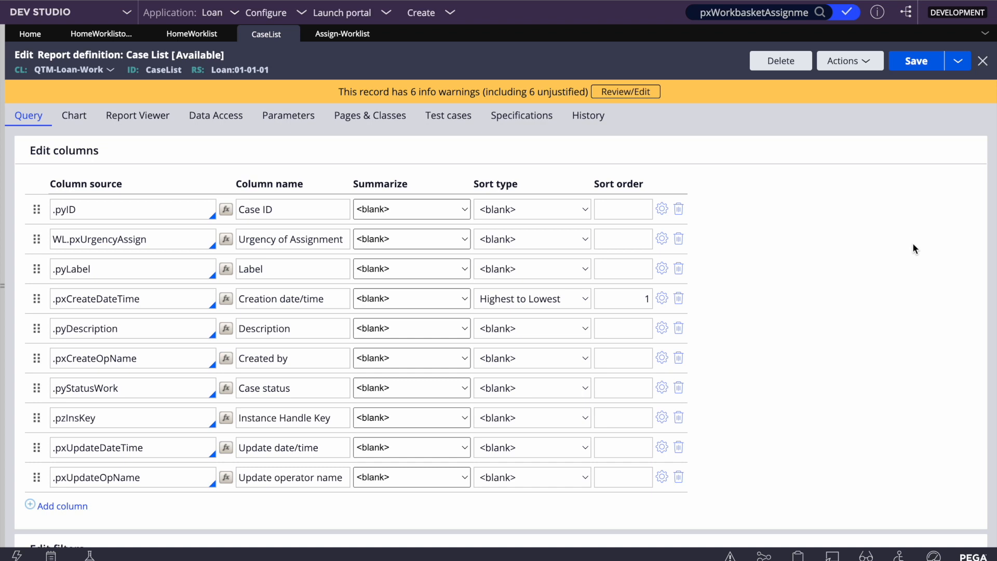
pyautogui.click(218, 115)
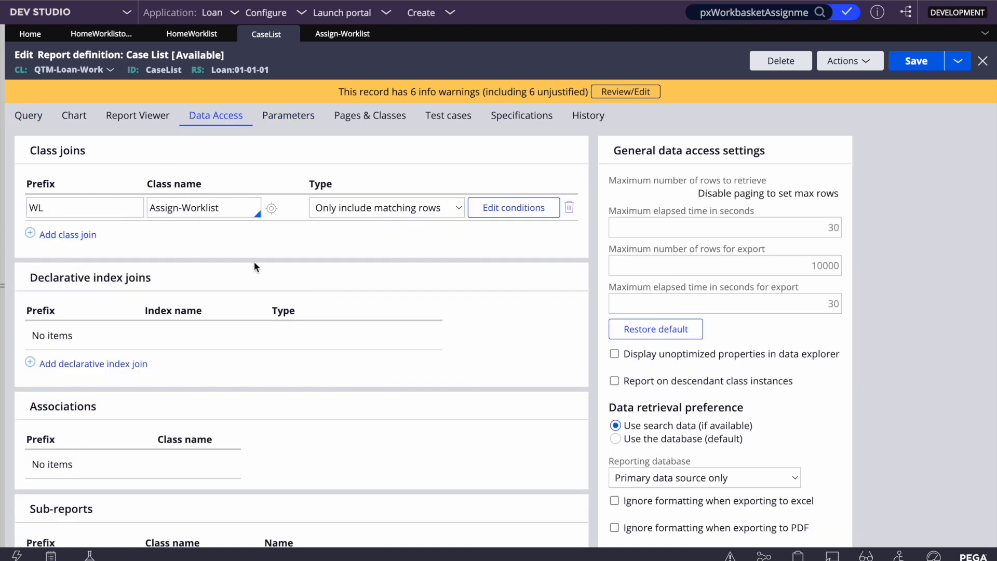
pyautogui.doubleClick(203, 207)
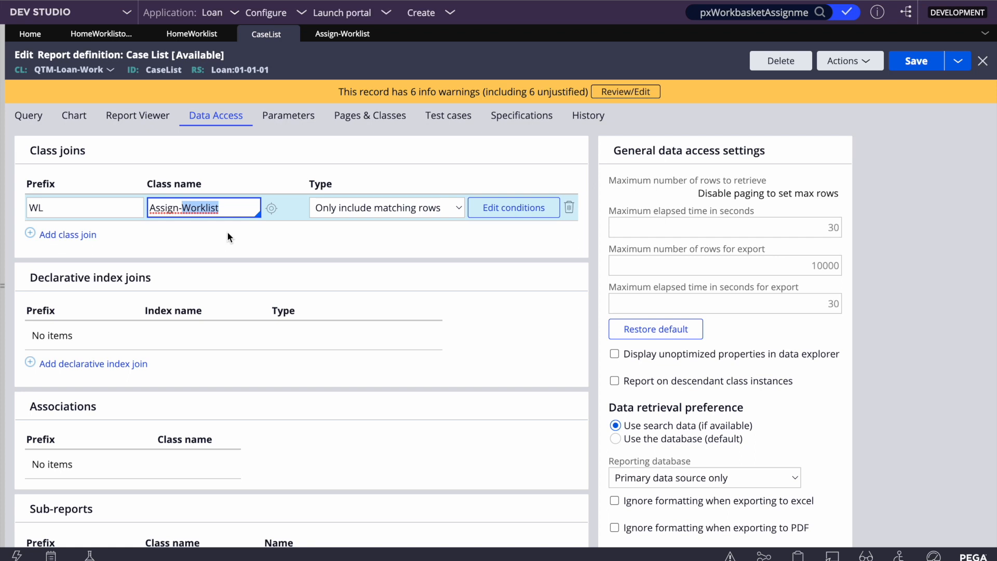
# - In the Records explorer, start a new record under Data Model > Association
pyautogui.click(2, 254)
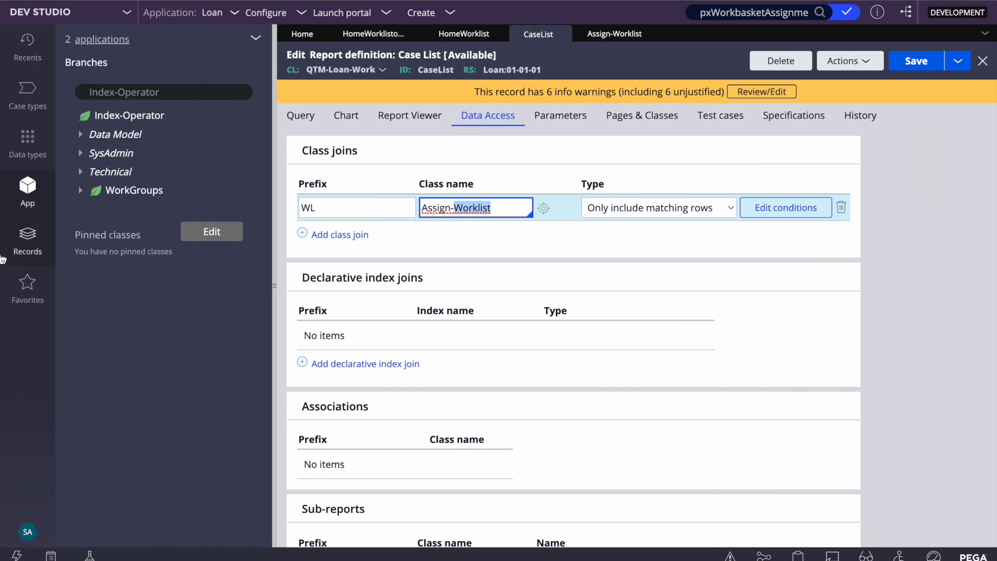
pyautogui.click(151, 93)
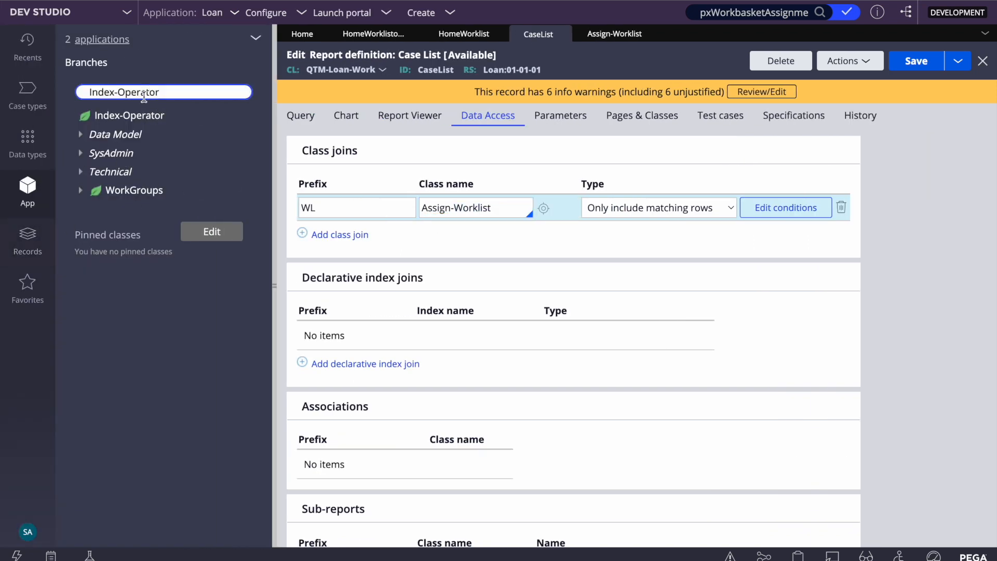
pyautogui.click(28, 237)
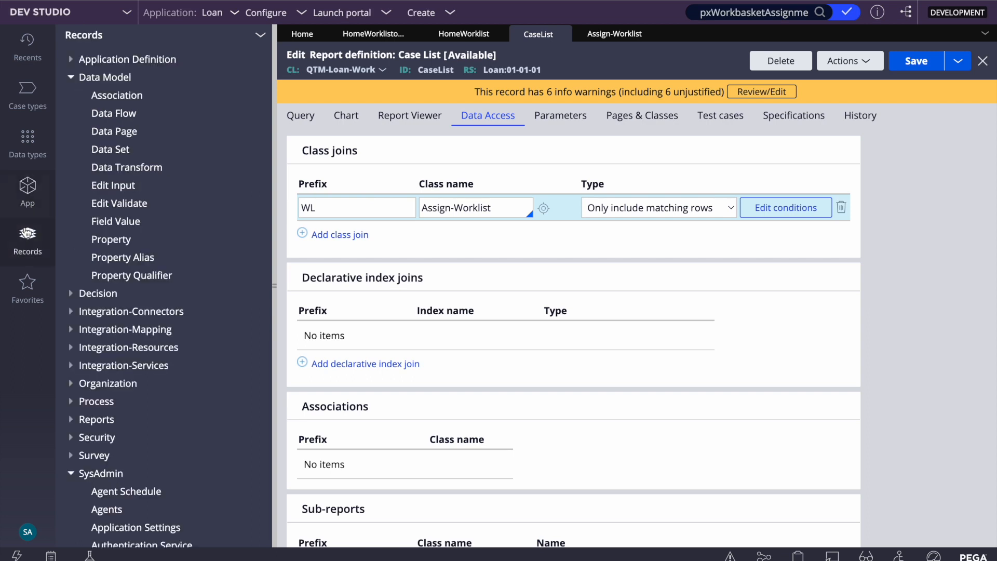
pyautogui.click(73, 84)
pyautogui.click(75, 84)
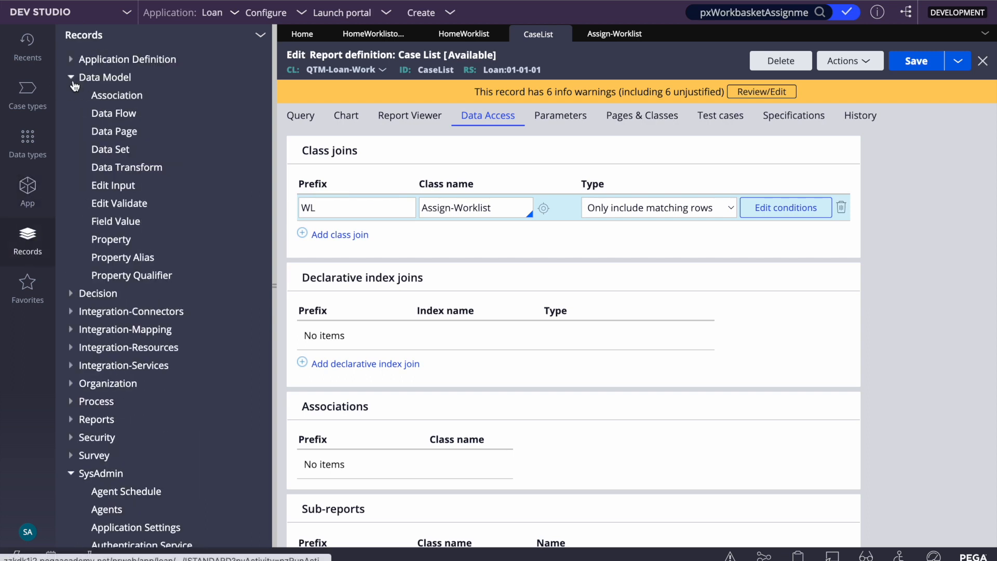
pyautogui.click(130, 97)
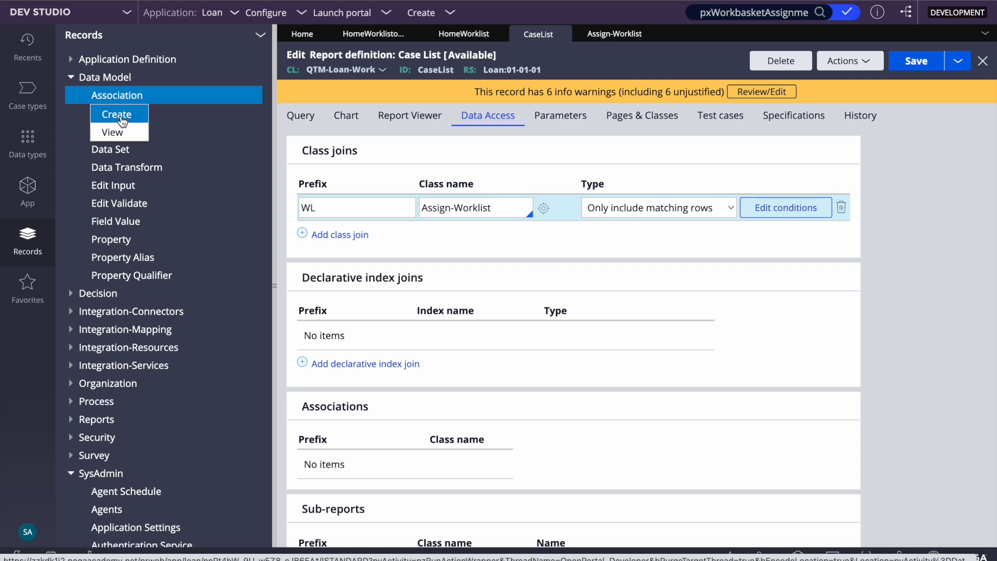
pyautogui.click(122, 121)
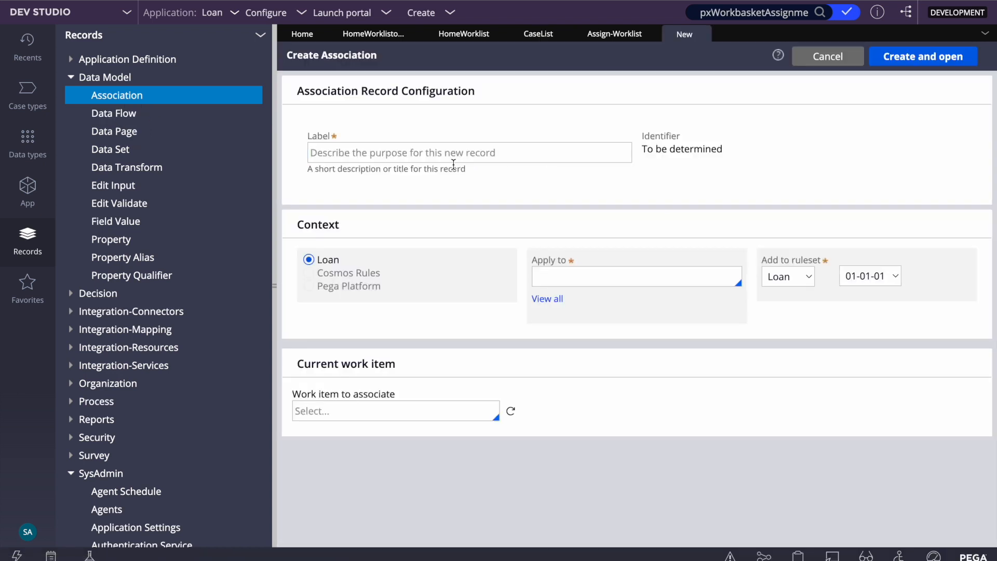
# - Enter 'WorkList' as the association label
pyautogui.click(438, 154)
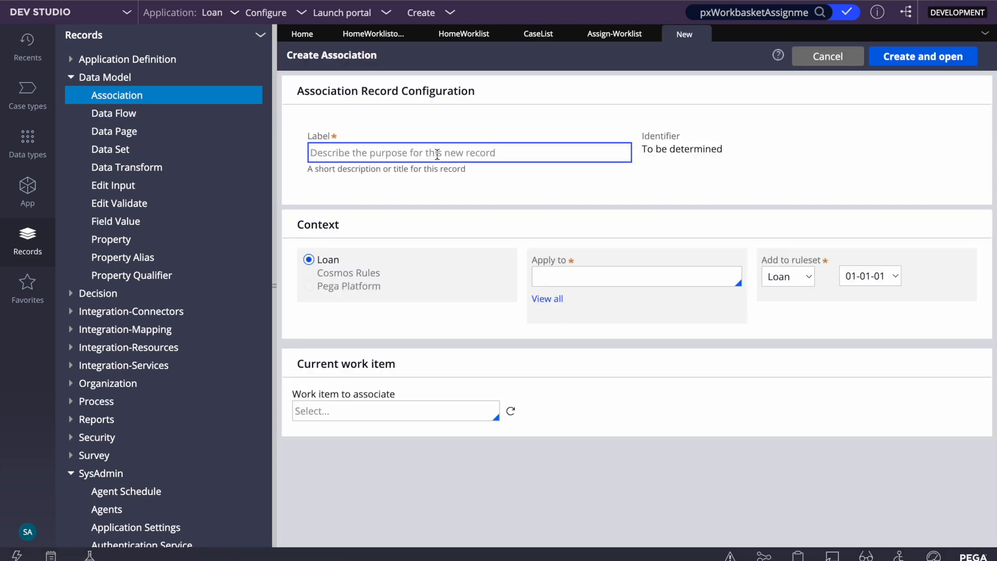
pyautogui.write('WorkLsist')
pyautogui.click(526, 192)
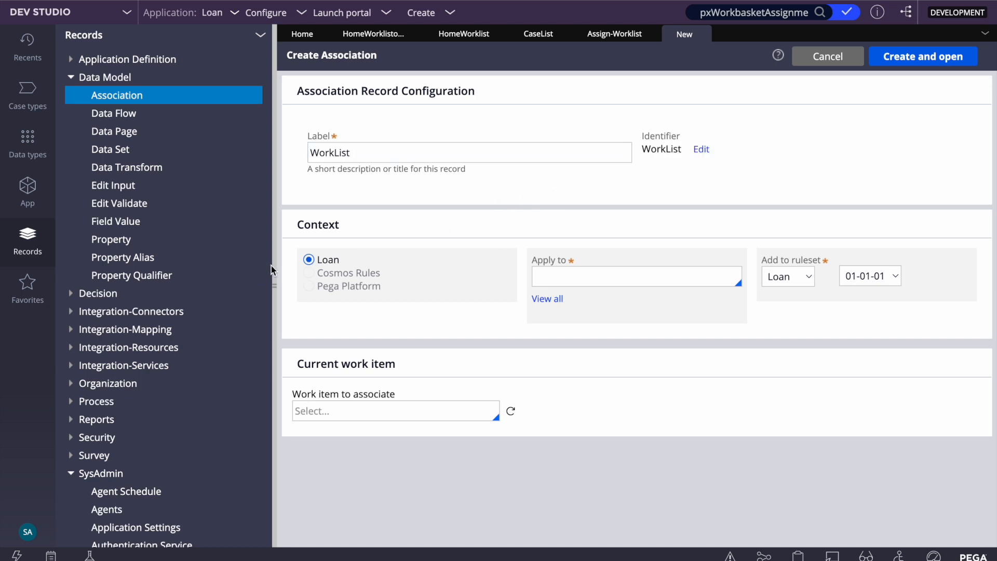
# - Apply the association to QTM-Loan-Work, then create and open it
pyautogui.click(535, 34)
pyautogui.click(332, 213)
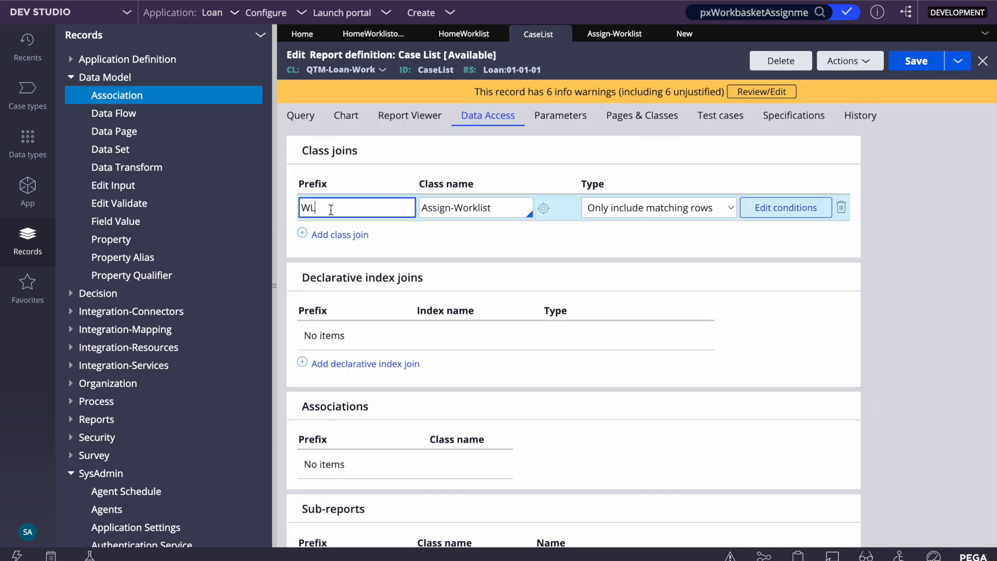
pyautogui.click(684, 33)
pyautogui.doubleClick(370, 151)
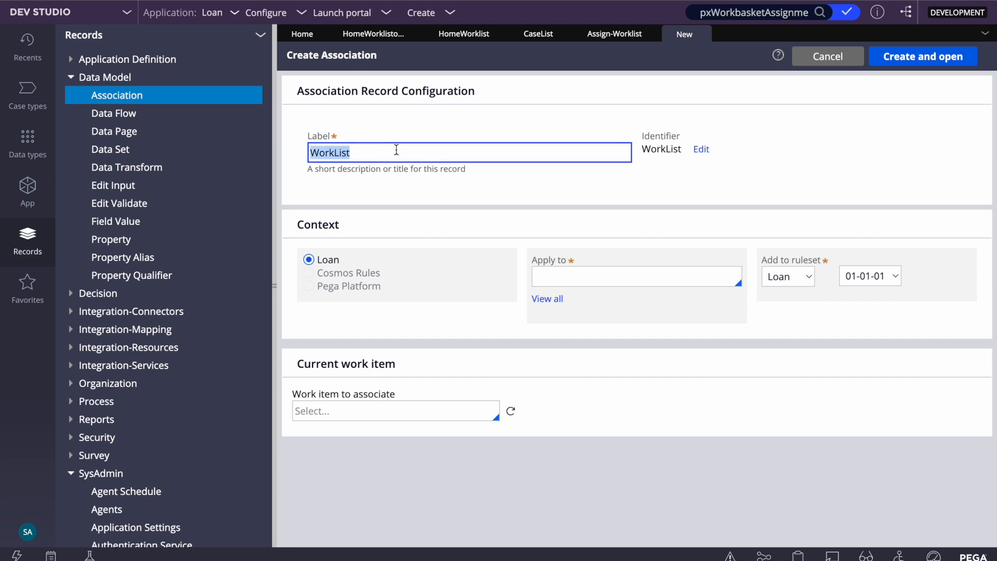
pyautogui.click(612, 278)
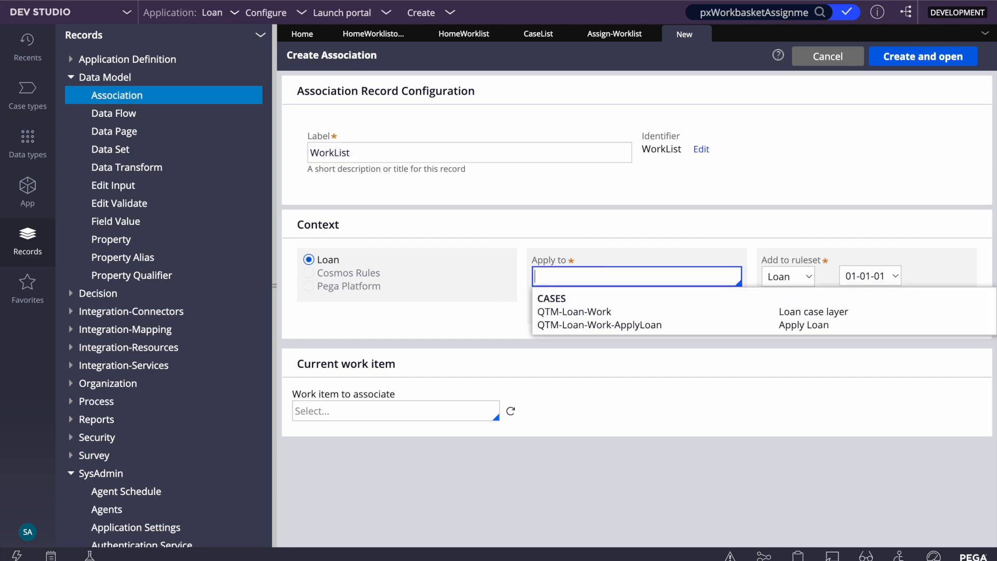
pyautogui.click(598, 311)
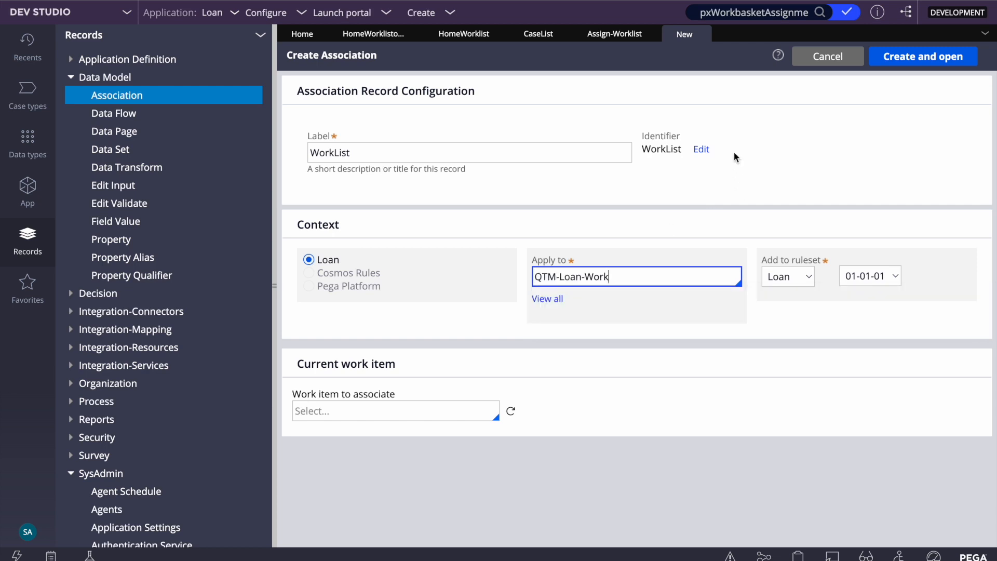
pyautogui.click(539, 35)
pyautogui.click(685, 33)
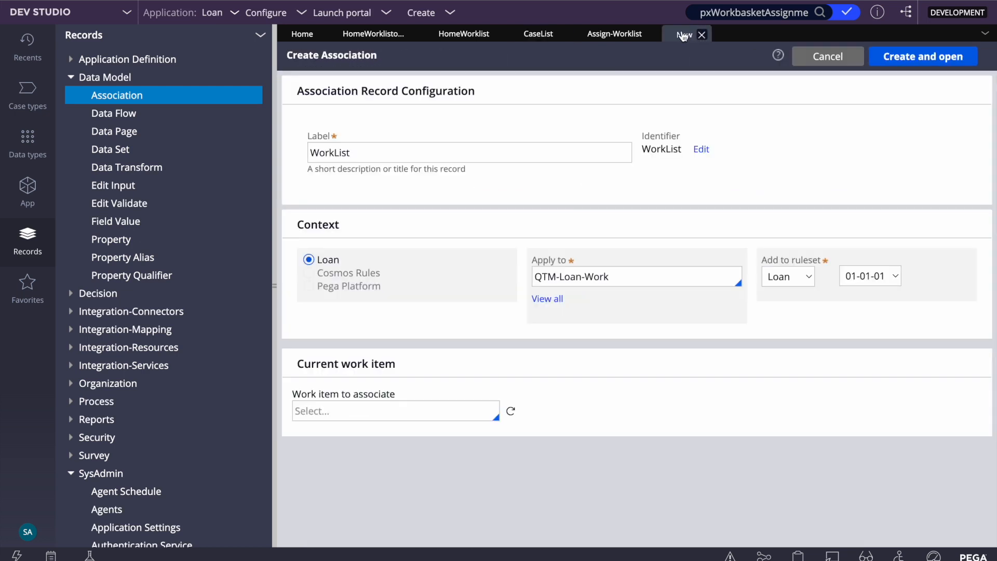
pyautogui.click(922, 66)
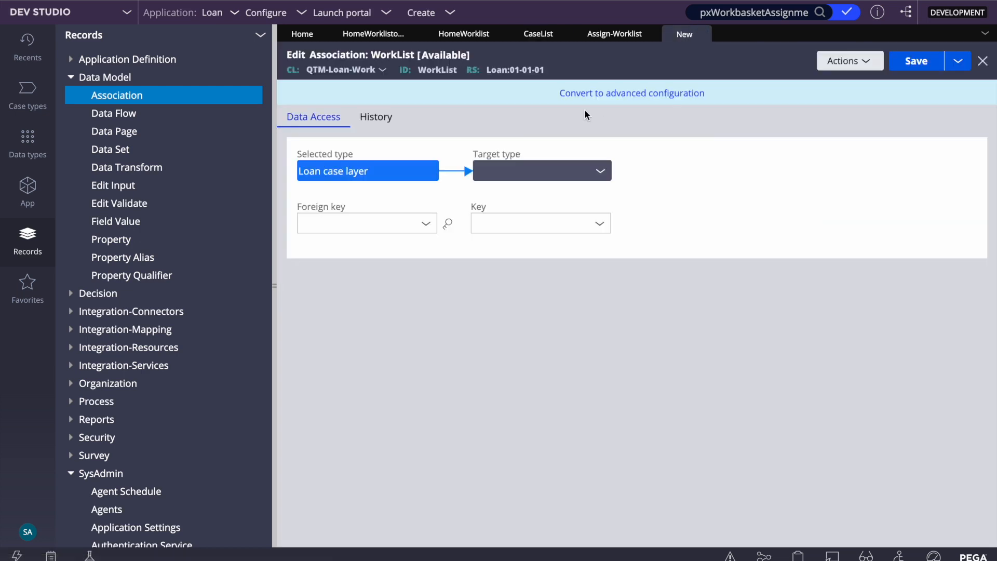
# - Set the WorkList association's foreign key to Instance Handle Key (pzInsKey)
pyautogui.click(609, 42)
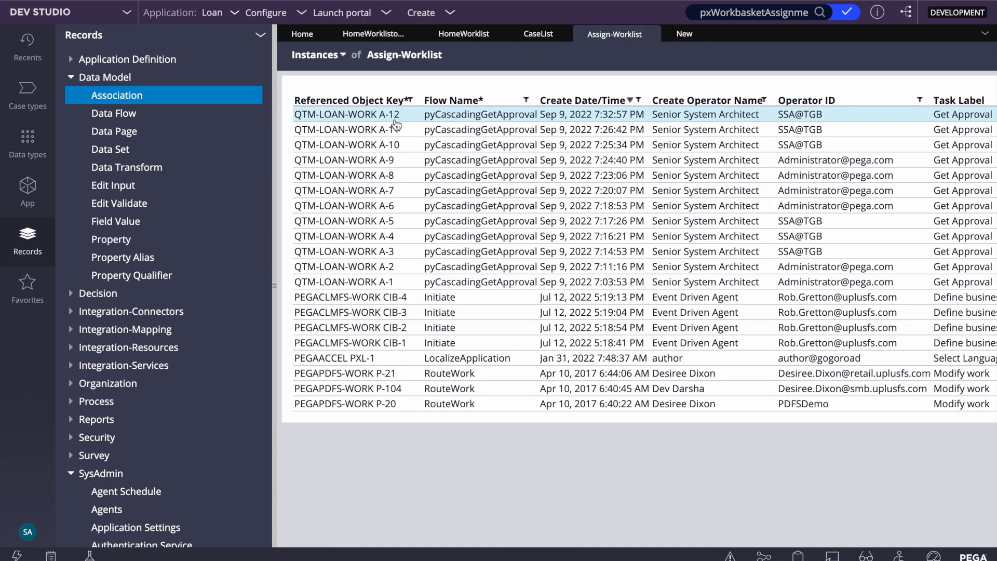
pyautogui.click(532, 36)
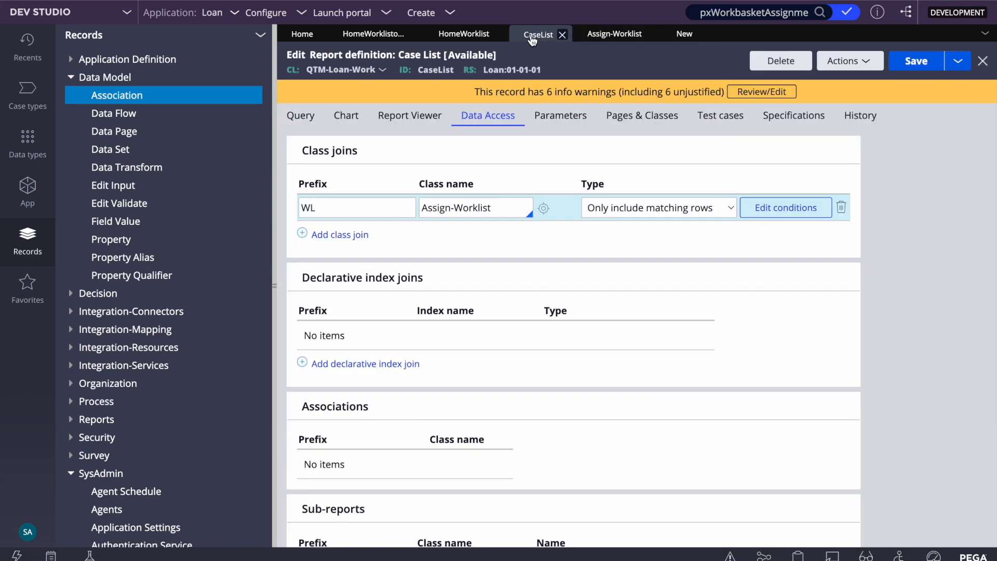
pyautogui.click(778, 208)
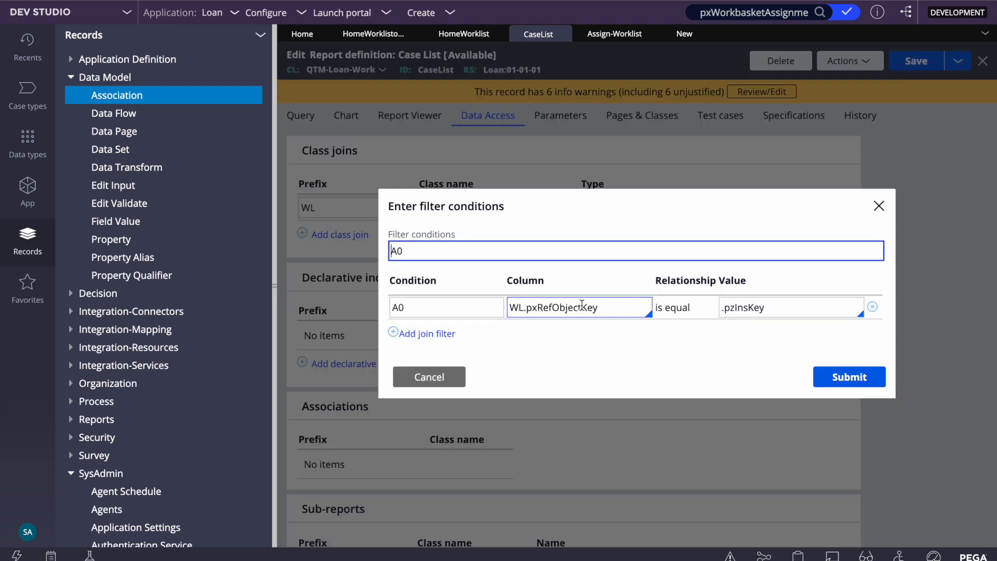
pyautogui.click(683, 34)
pyautogui.click(394, 229)
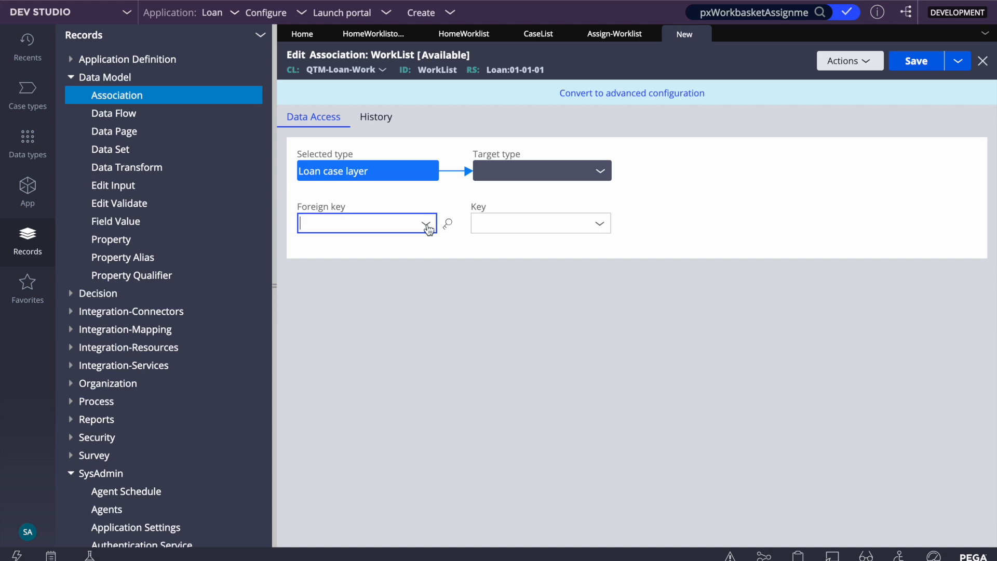
pyautogui.click(427, 226)
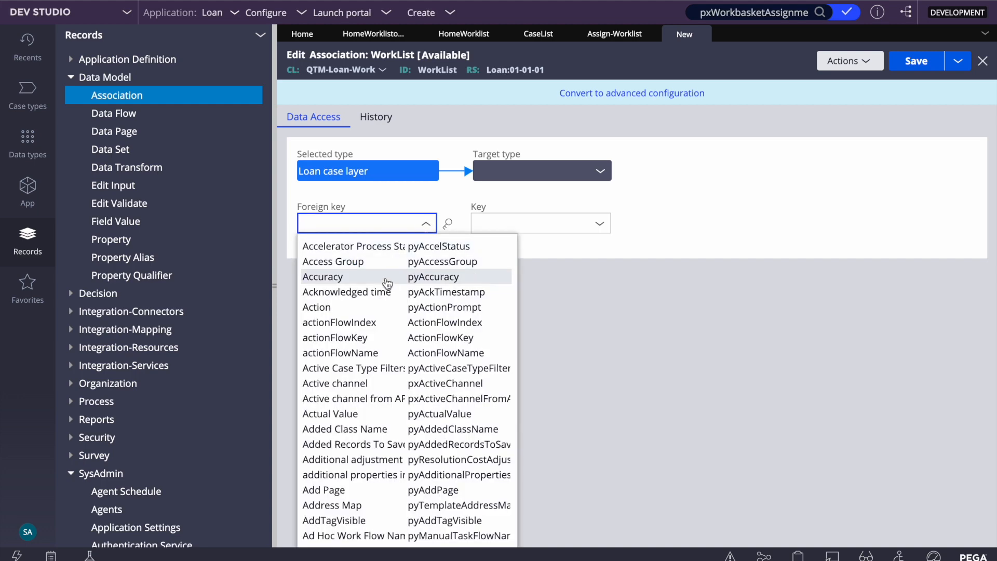
pyautogui.write('pzins')
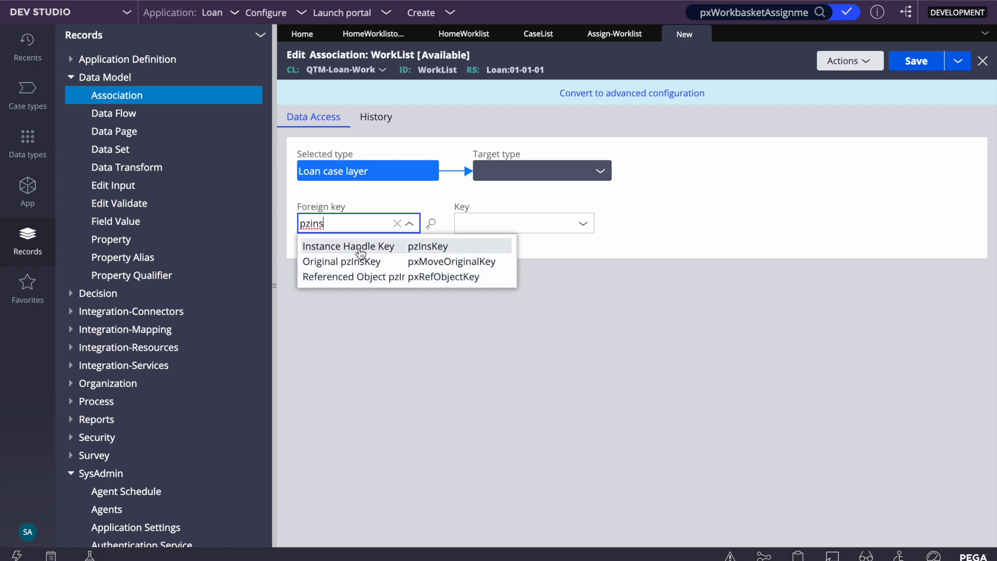
pyautogui.click(361, 246)
# - Target Assign-Worklist with key Referenced Object (pxRefObjectKey), and save the association
pyautogui.click(578, 224)
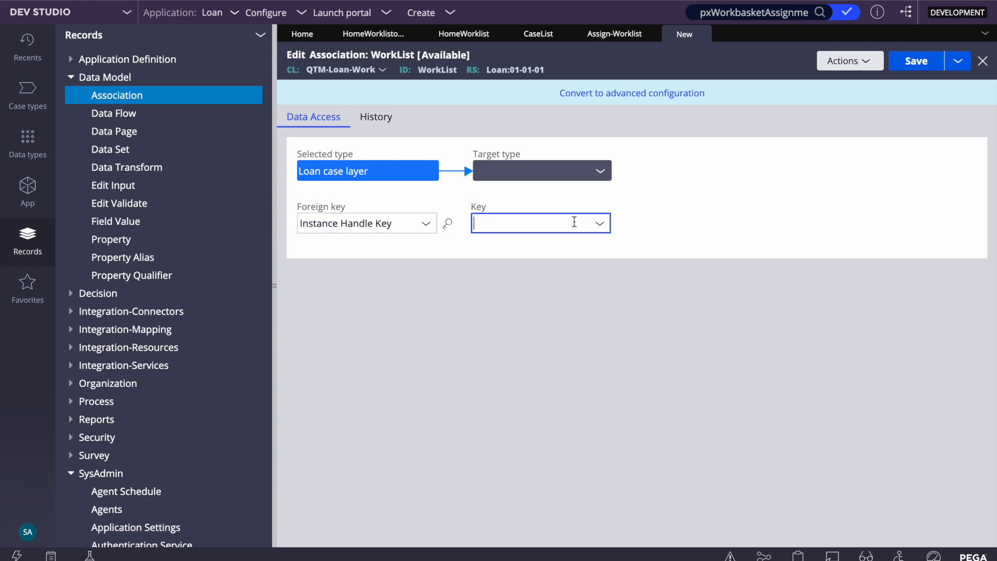
pyautogui.click(605, 171)
pyautogui.click(607, 170)
pyautogui.click(606, 171)
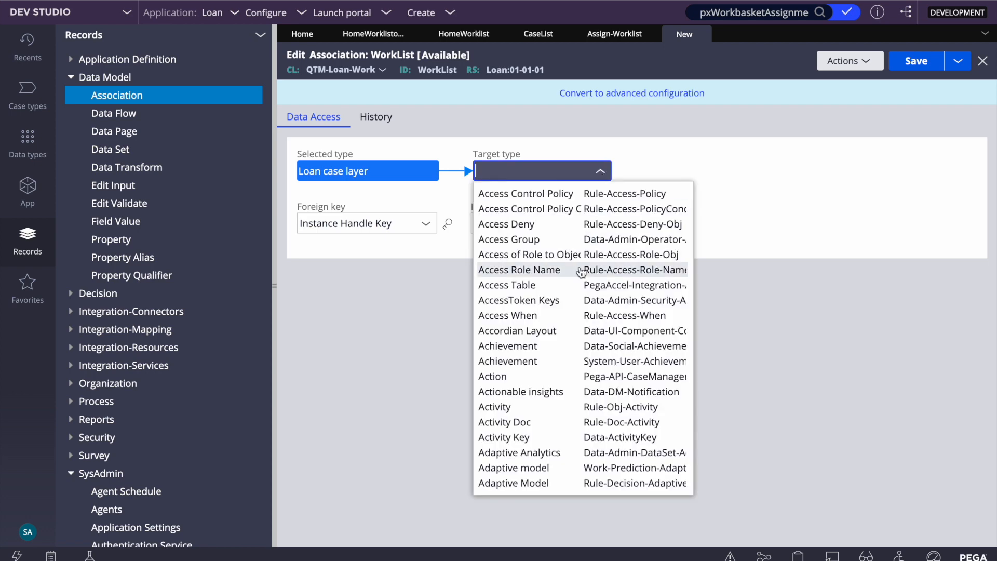
pyautogui.scroll(-5, 517, 270)
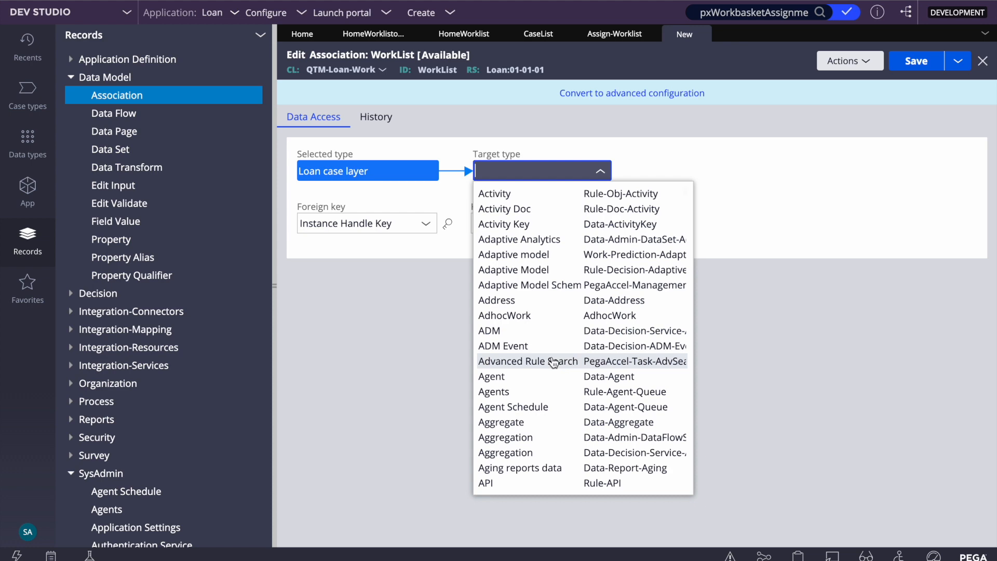
pyautogui.write('ass')
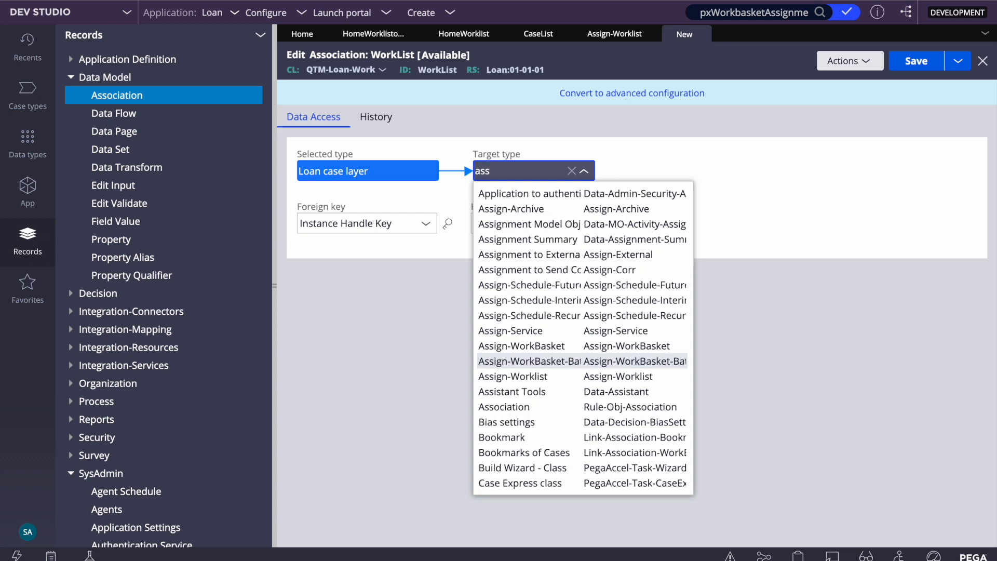
pyautogui.write('ign-w')
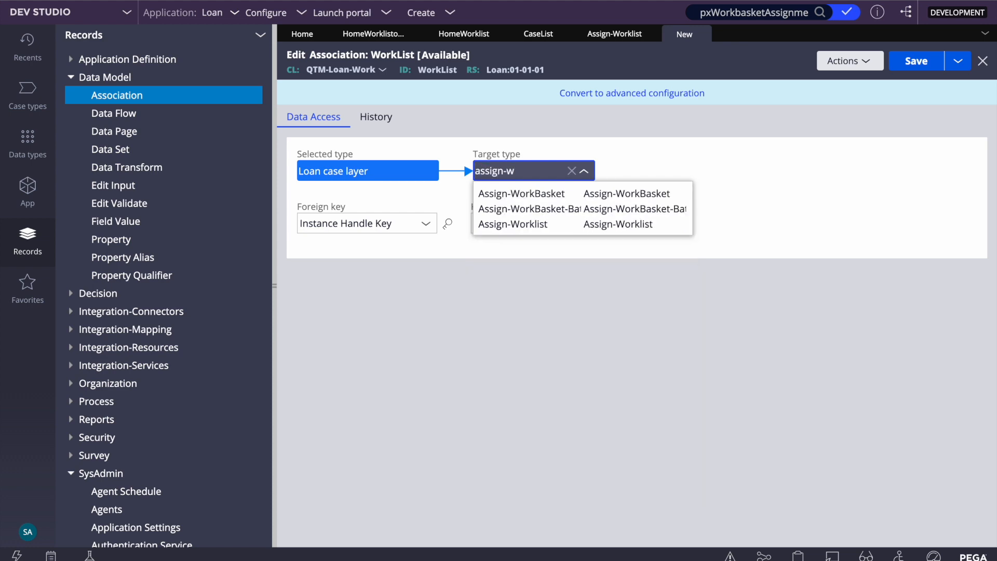
pyautogui.click(514, 224)
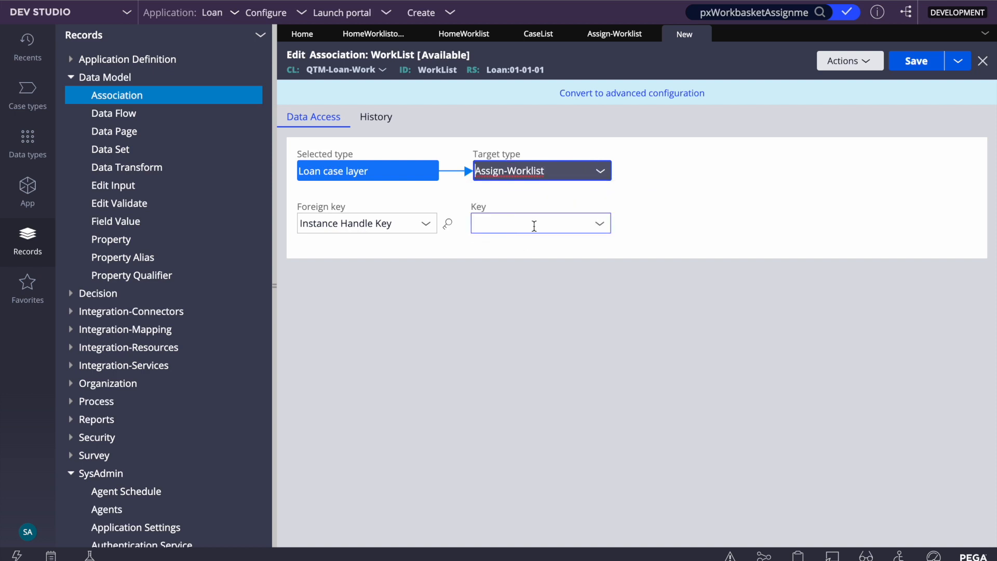
pyautogui.click(602, 225)
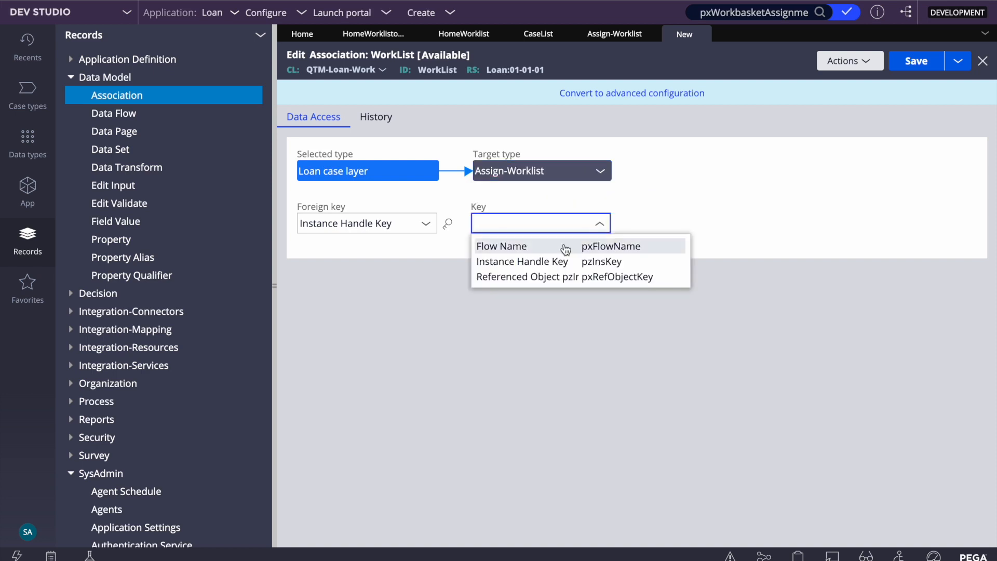
pyautogui.click(514, 277)
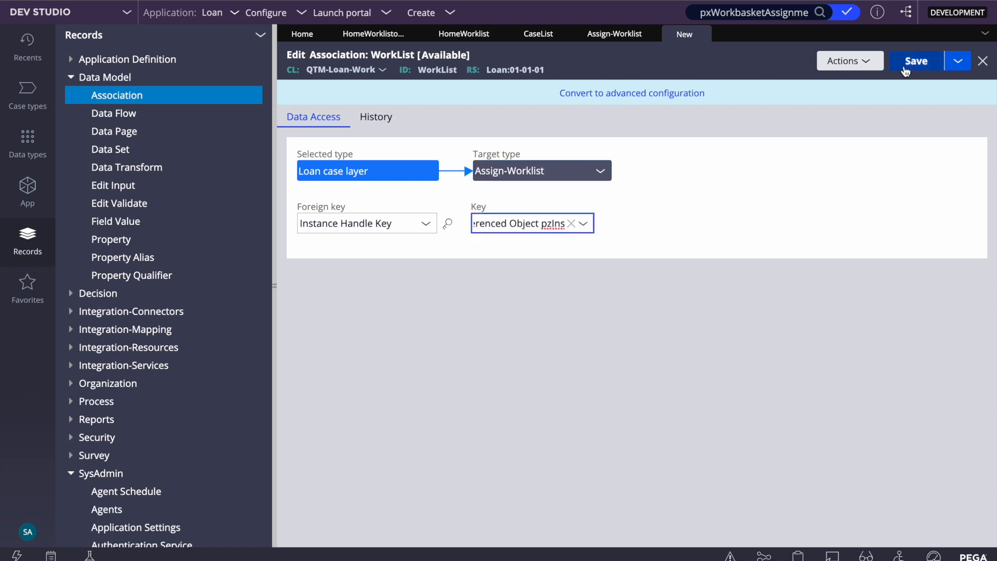
pyautogui.click(913, 63)
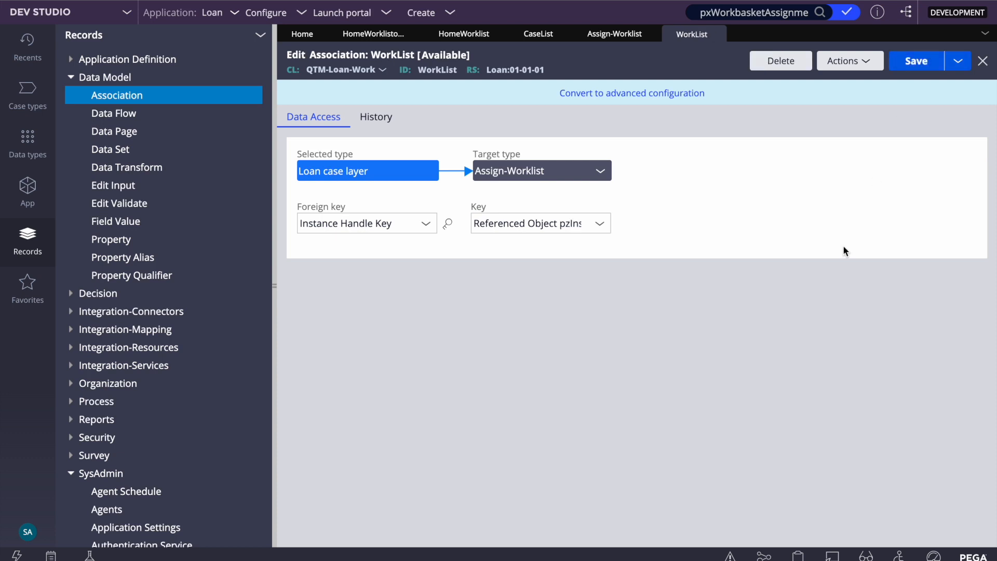
pyautogui.click(274, 315)
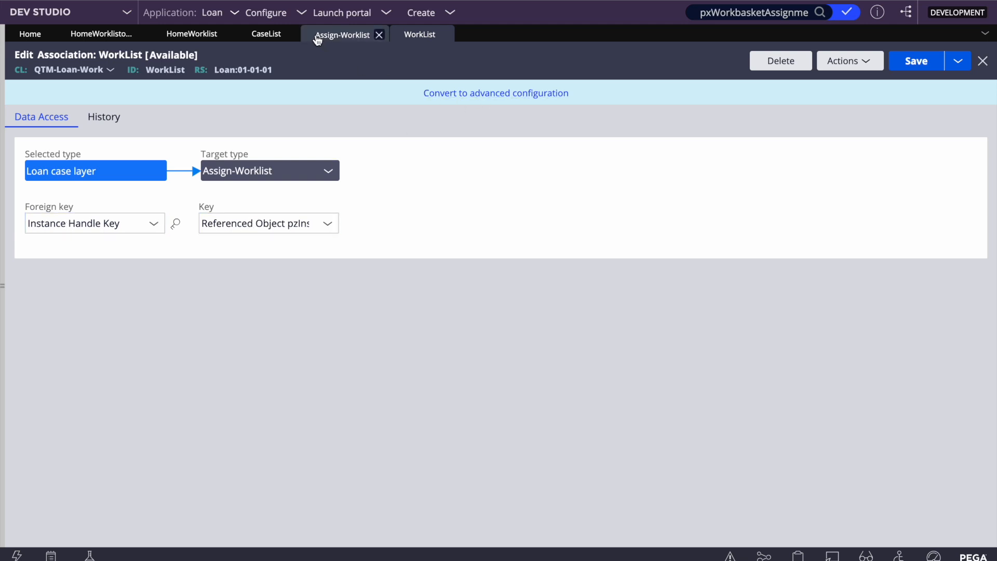
pyautogui.click(263, 40)
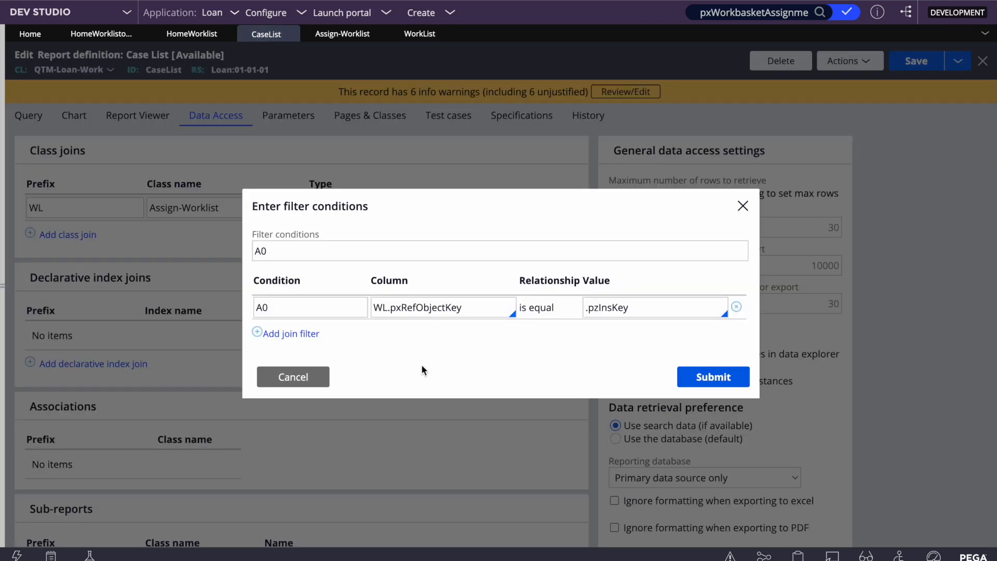
pyautogui.click(317, 379)
pyautogui.click(418, 34)
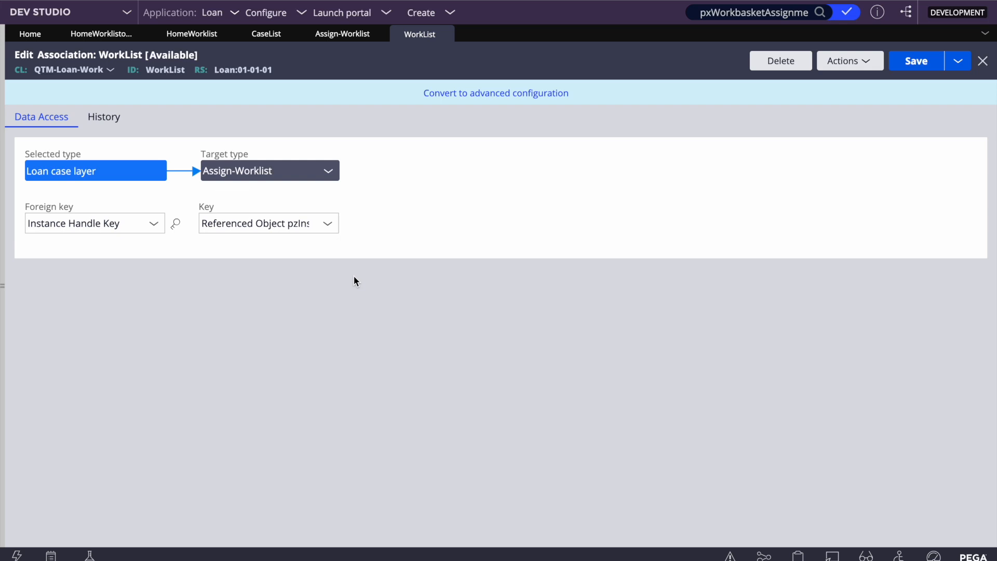
# - Convert the WorkList association to advanced configuration and review its Assign-Worklist join conditions
pyautogui.click(471, 94)
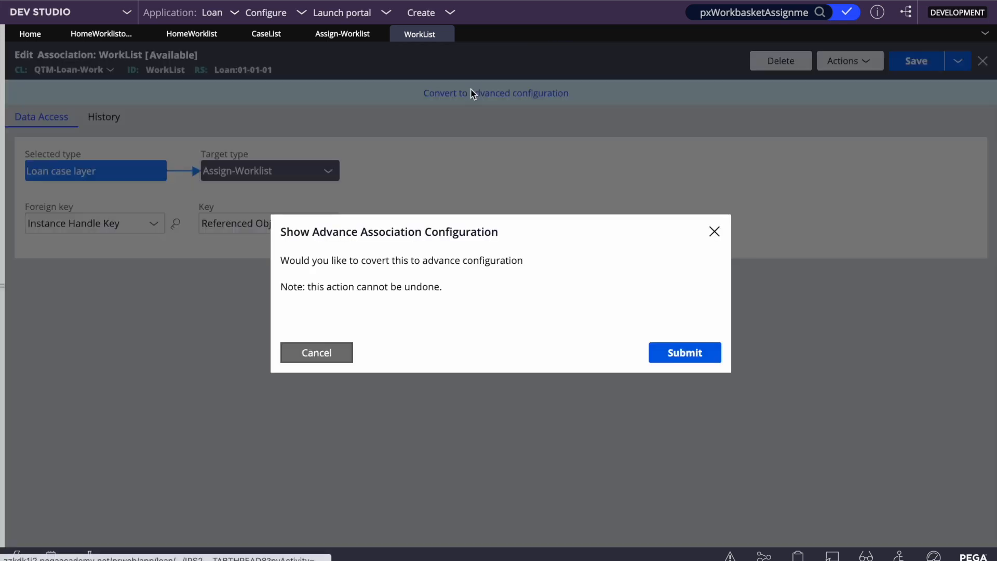
pyautogui.click(667, 349)
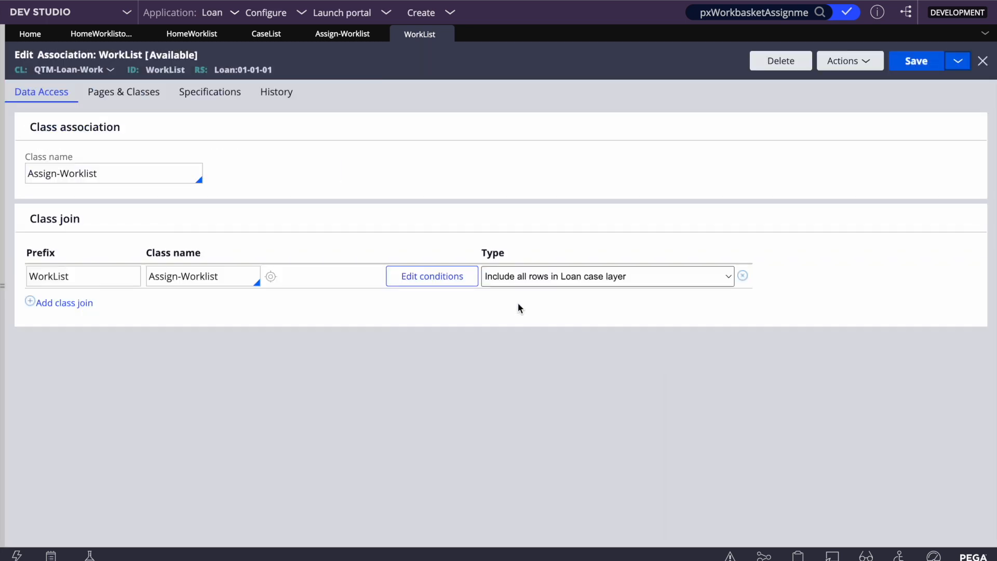
pyautogui.click(117, 170)
pyautogui.doubleClick(137, 168)
pyautogui.doubleClick(137, 169)
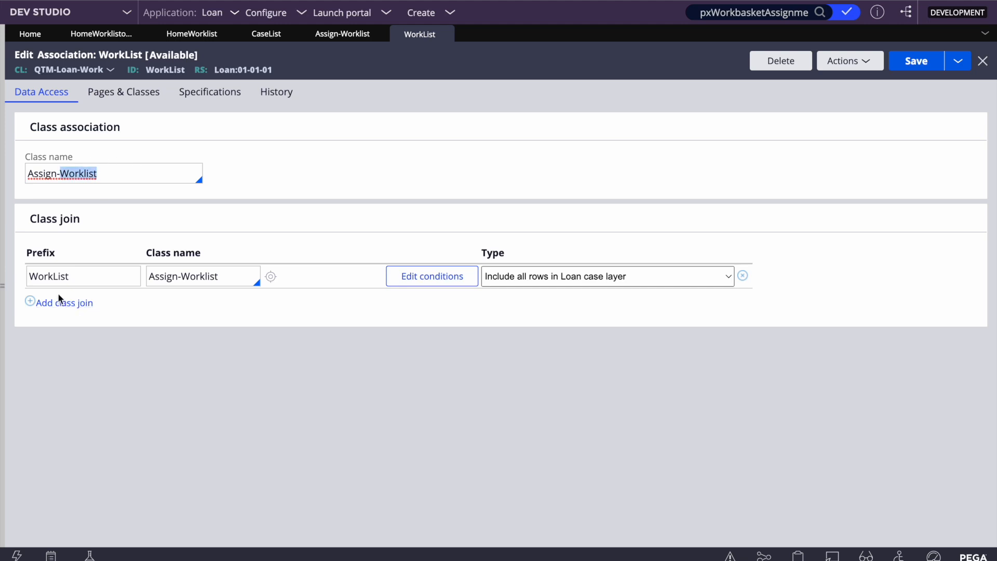
pyautogui.click(175, 280)
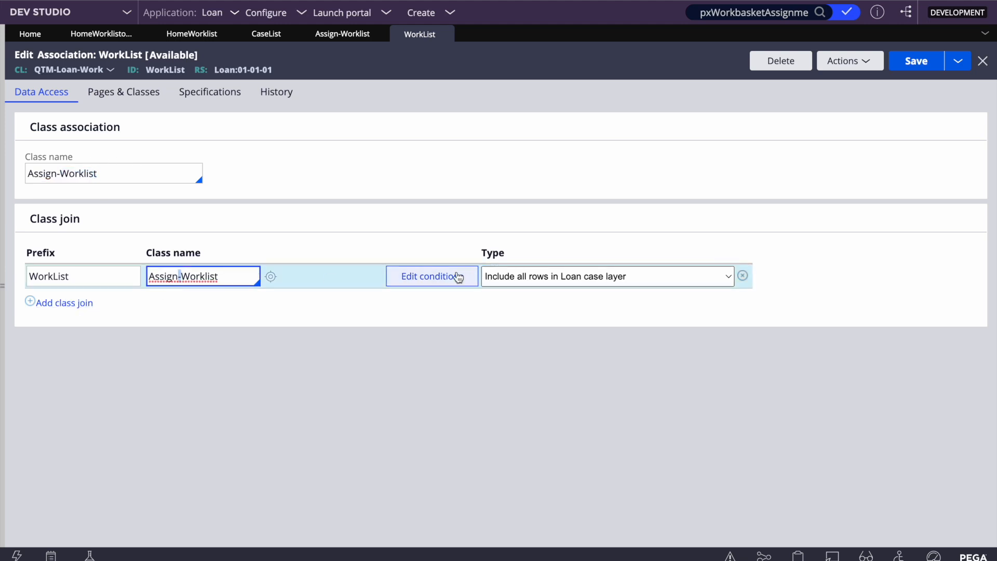
pyautogui.click(439, 279)
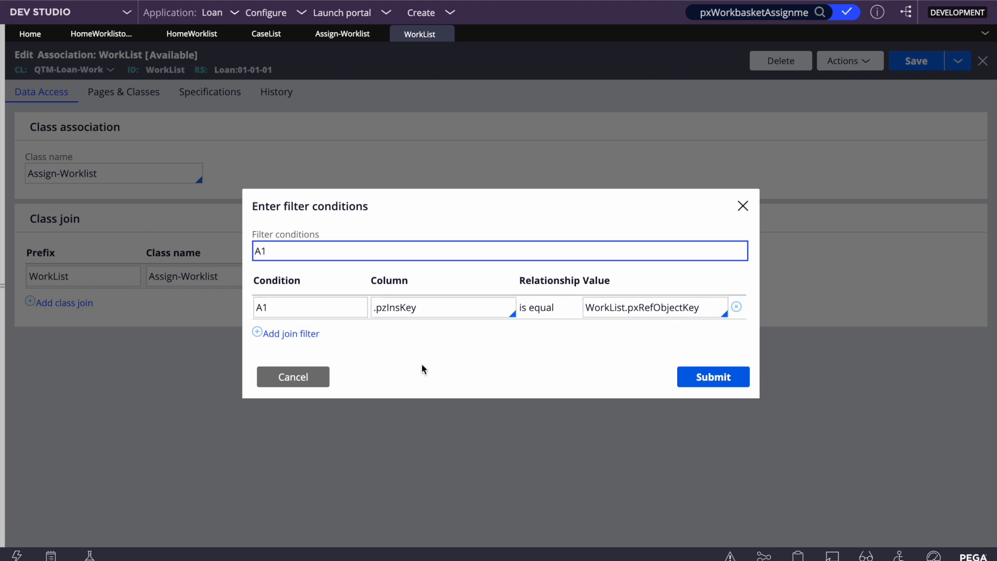
pyautogui.click(316, 372)
# - Set the join type to Only include matching rows, save, and return to Case List
pyautogui.click(913, 61)
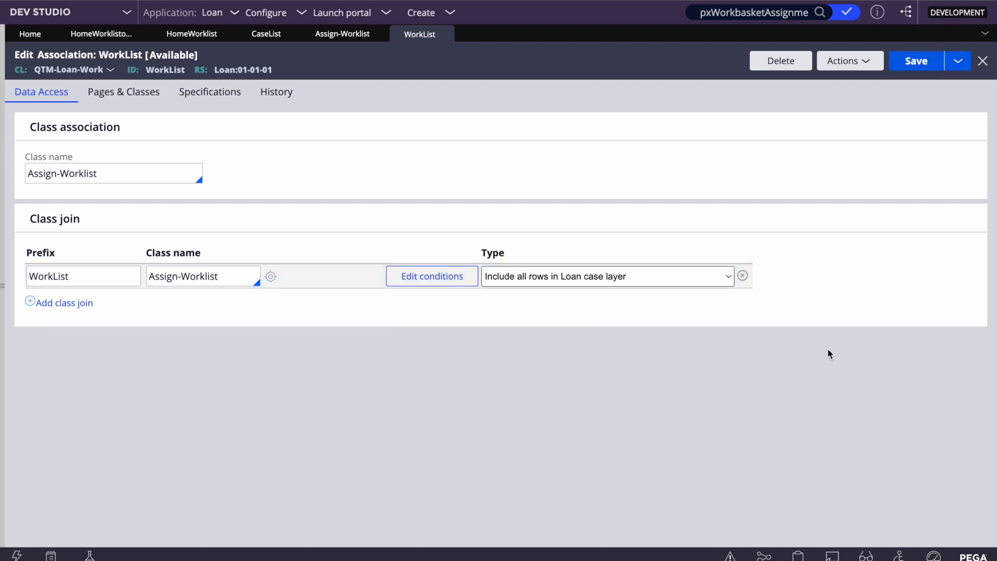
pyautogui.click(564, 278)
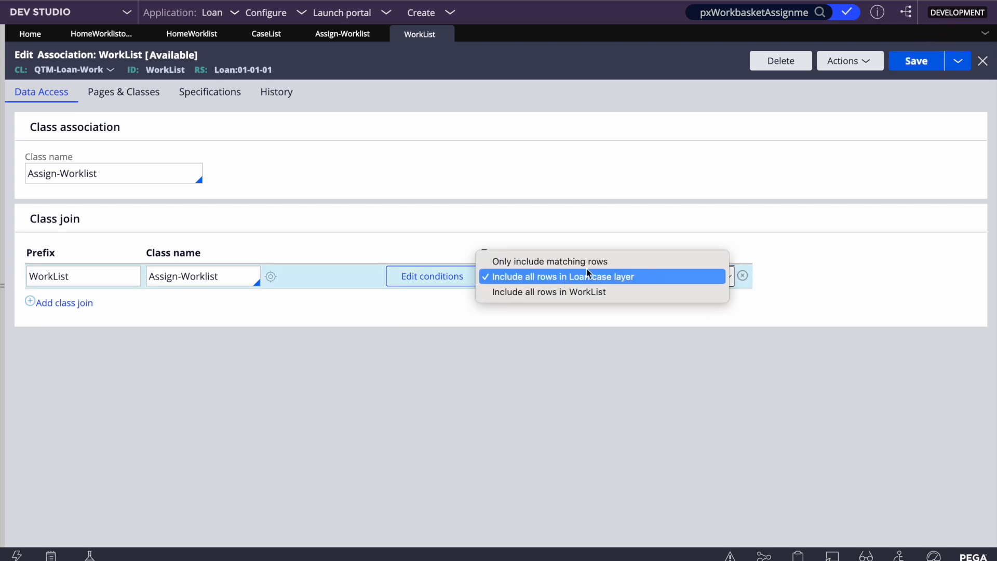
pyautogui.click(563, 262)
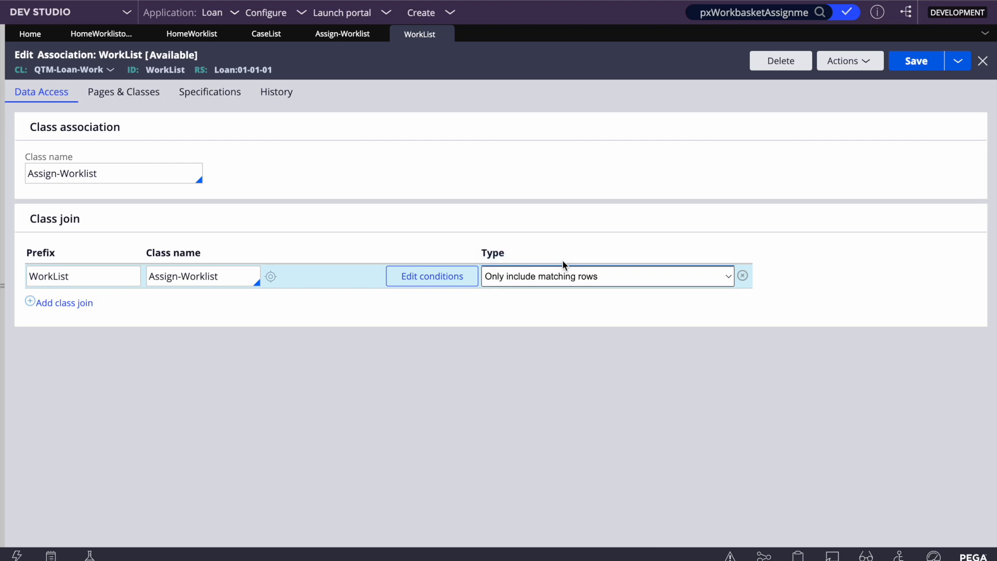
pyautogui.click(916, 62)
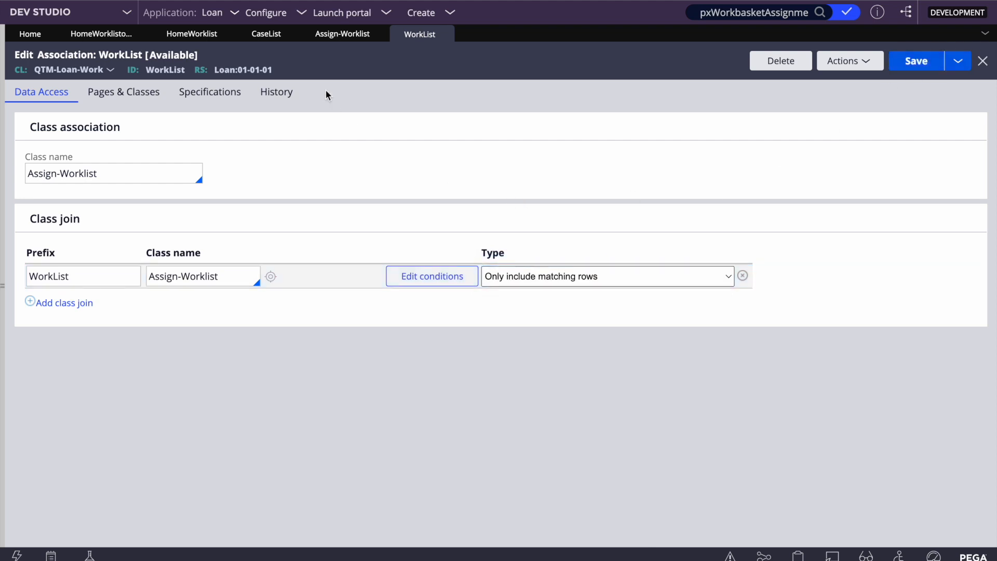
pyautogui.click(257, 35)
pyautogui.click(383, 208)
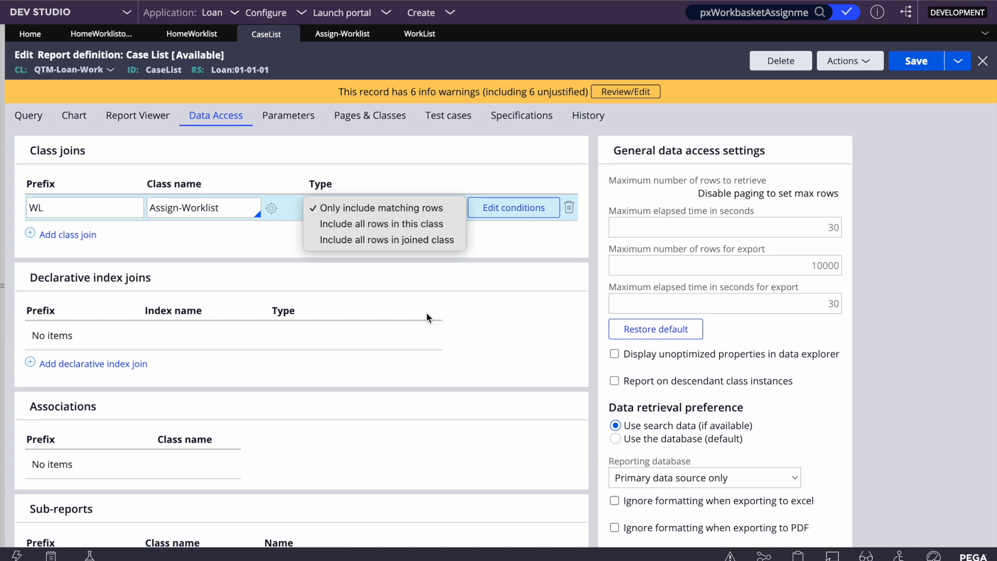
# - Leave the join type unchanged, check the WorkList association, then delete Case List's WL class join
pyautogui.click(572, 332)
pyautogui.click(381, 209)
pyautogui.click(419, 35)
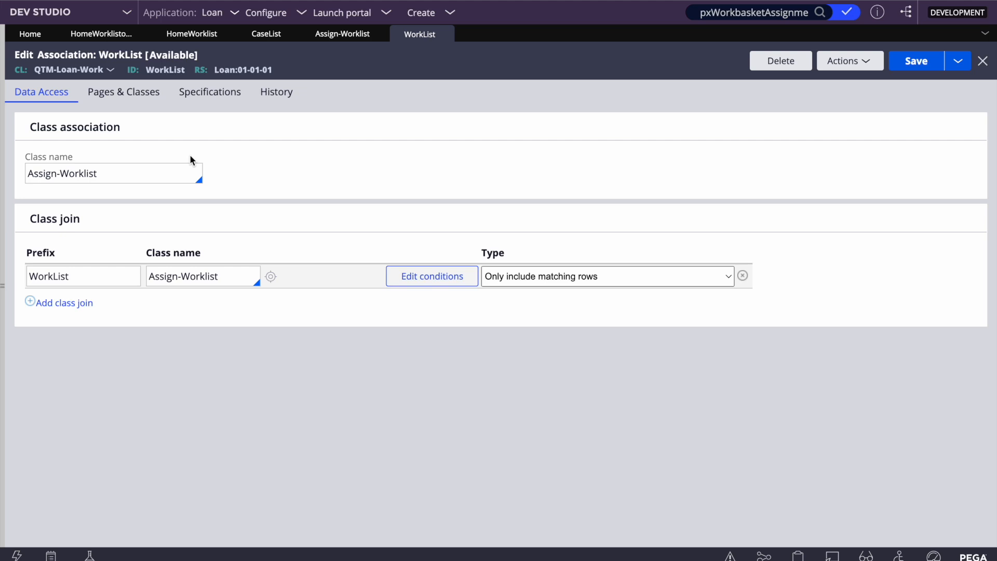
pyautogui.click(263, 34)
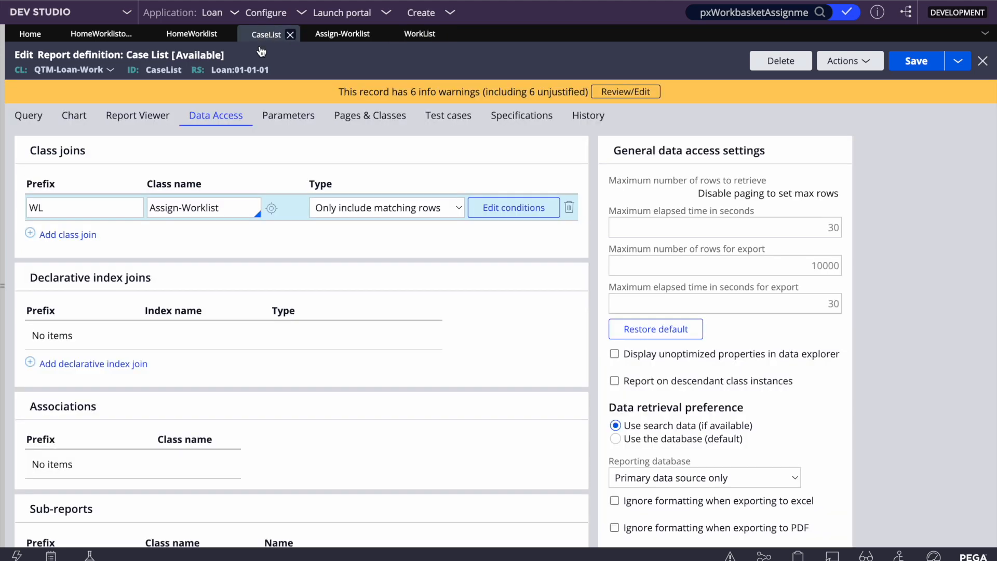
pyautogui.click(569, 207)
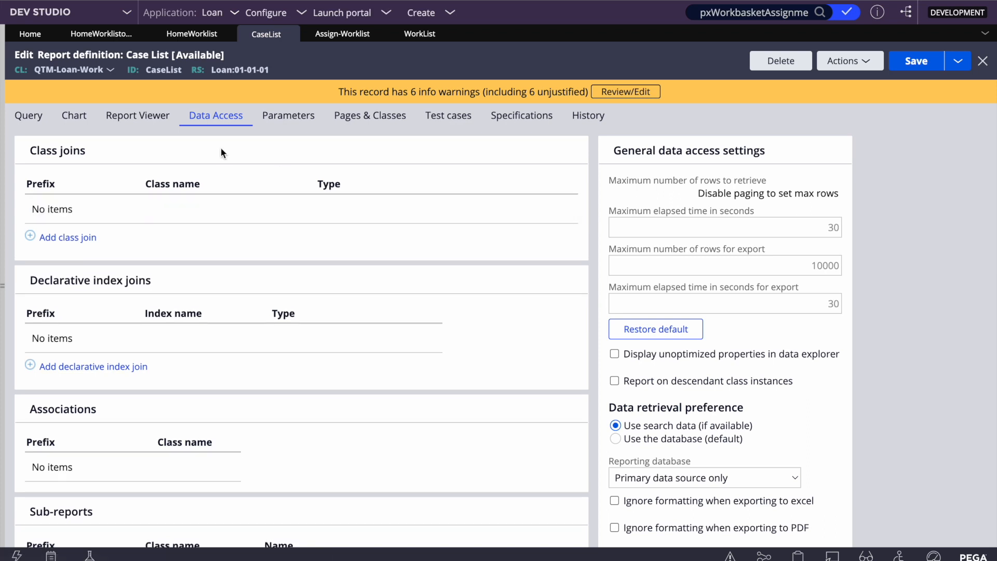
# - Delete the old WL.pxUrgencyAssign column from Case List's query and save
pyautogui.click(28, 115)
pyautogui.click(680, 240)
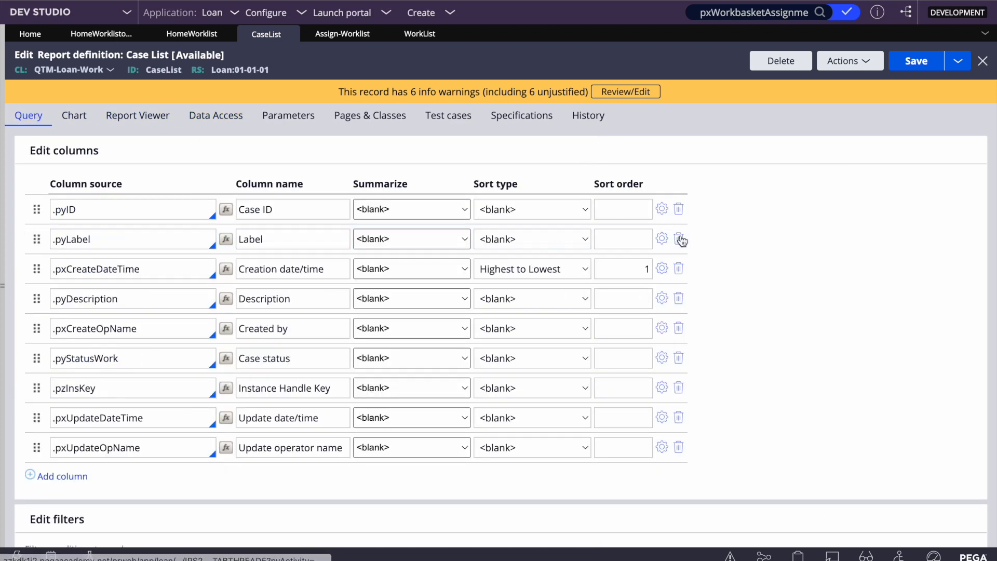
pyautogui.click(916, 61)
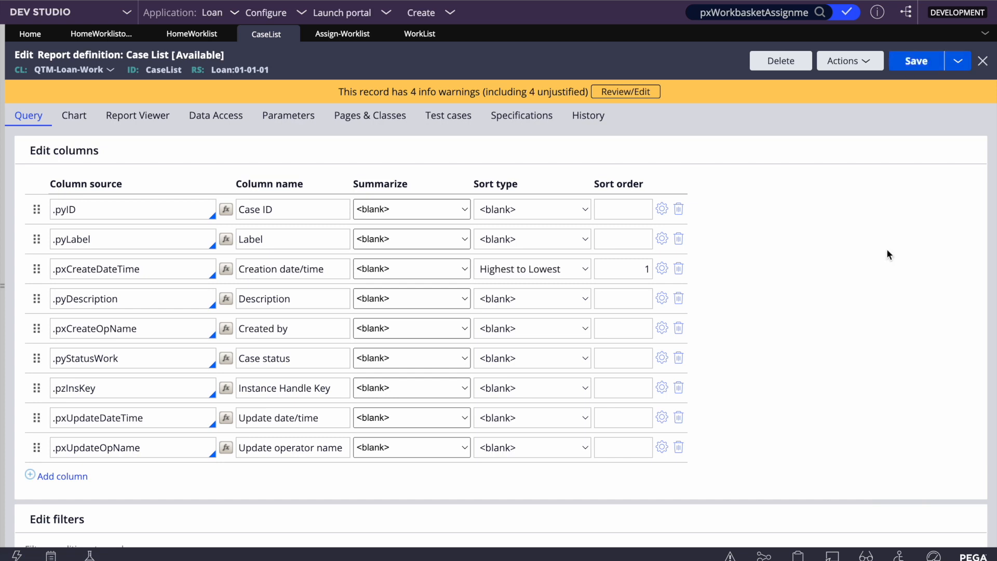
# - Add a column after .pyID sourced from WorkList.pxUrgencyAssign, save, and run the report
pyautogui.click(103, 209)
pyautogui.press('Return')
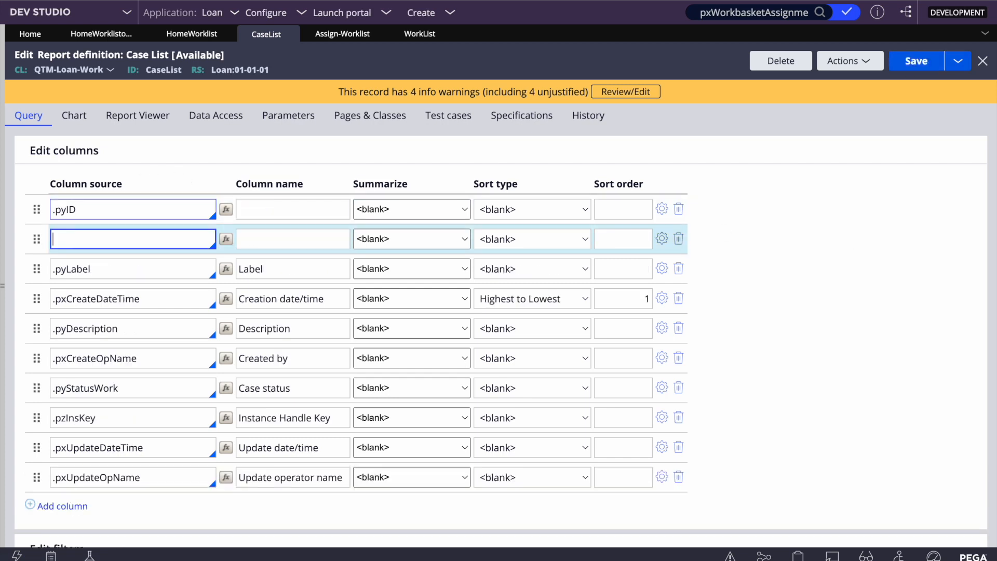
pyautogui.click(418, 35)
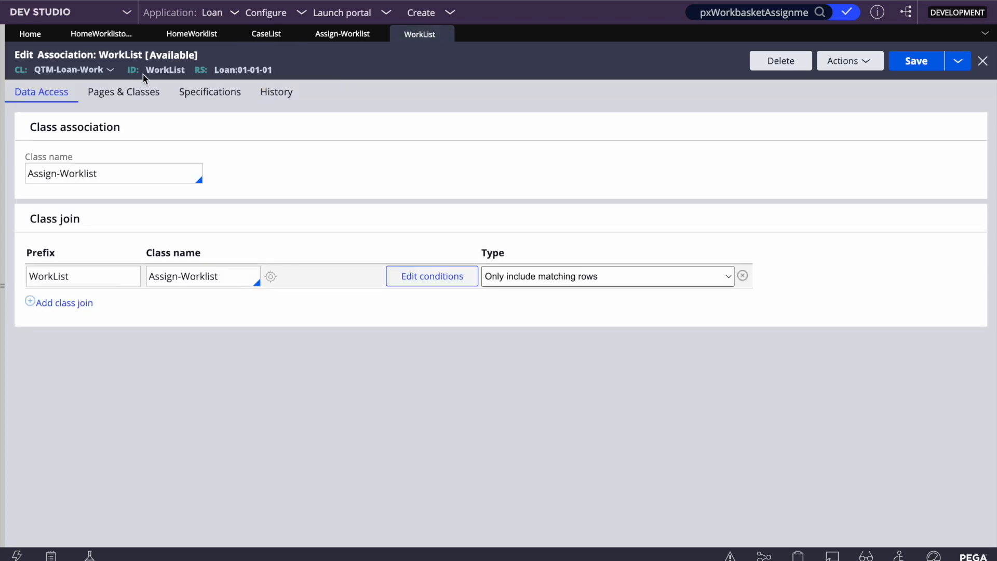
pyautogui.doubleClick(171, 71)
pyautogui.hotkey('ctrl', 'c')
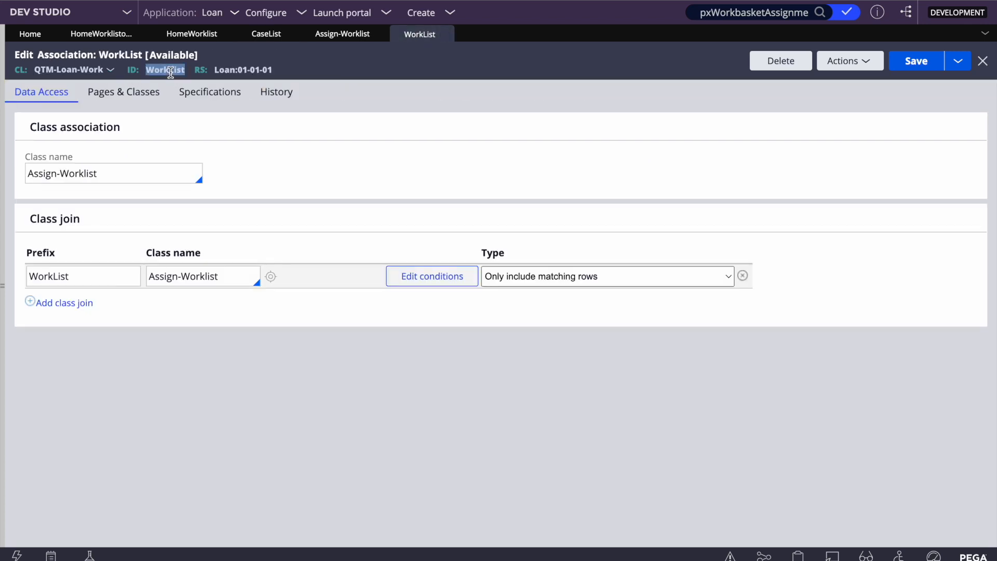
pyautogui.click(270, 34)
pyautogui.hotkey('ctrl', 'v')
pyautogui.write('.')
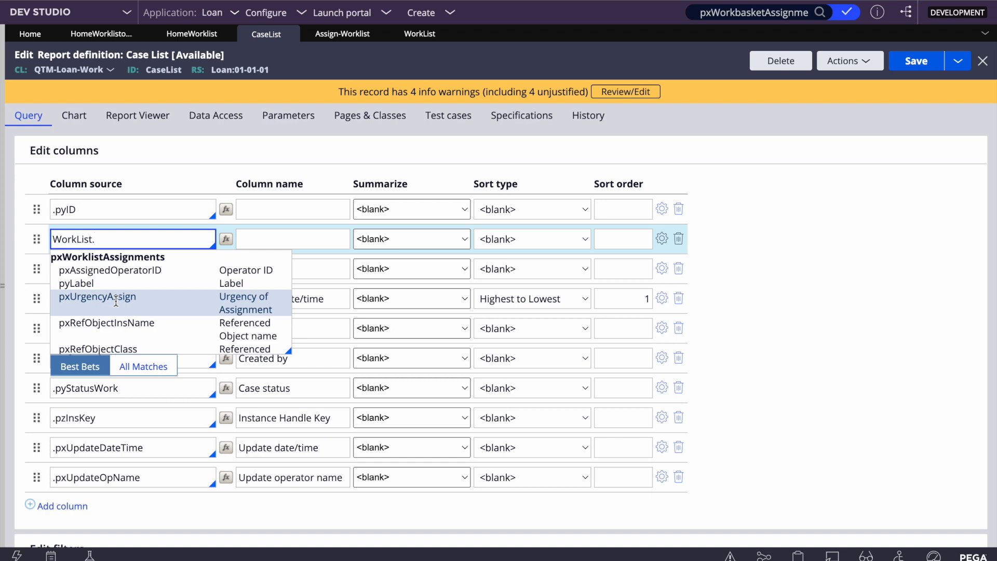
pyautogui.click(115, 301)
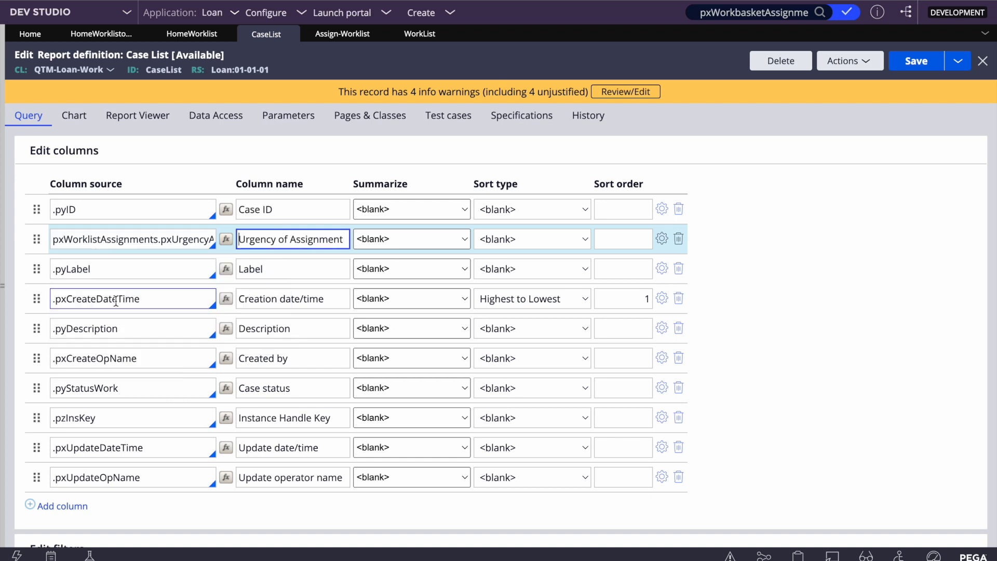
pyautogui.click(912, 62)
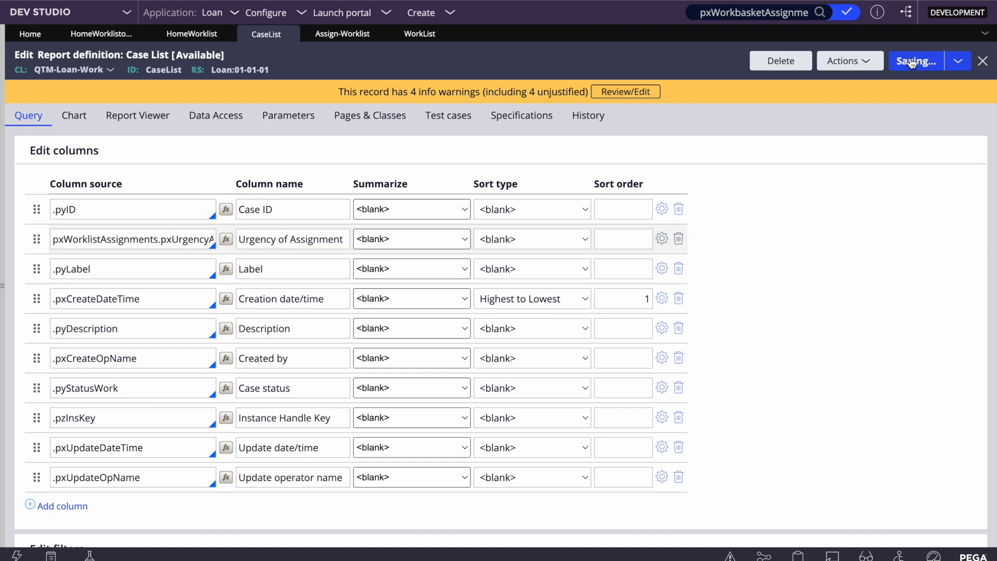
pyautogui.click(853, 61)
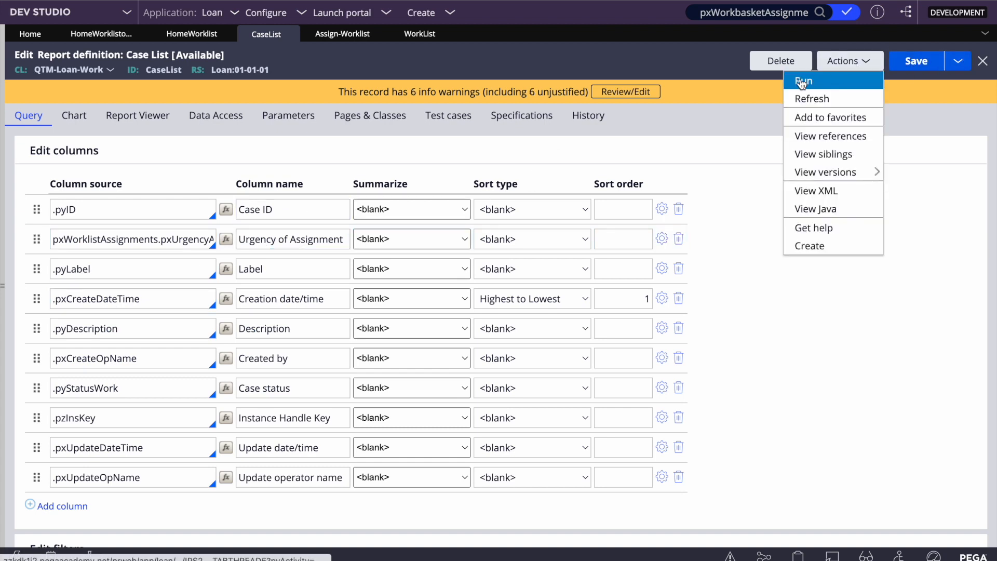
pyautogui.click(800, 78)
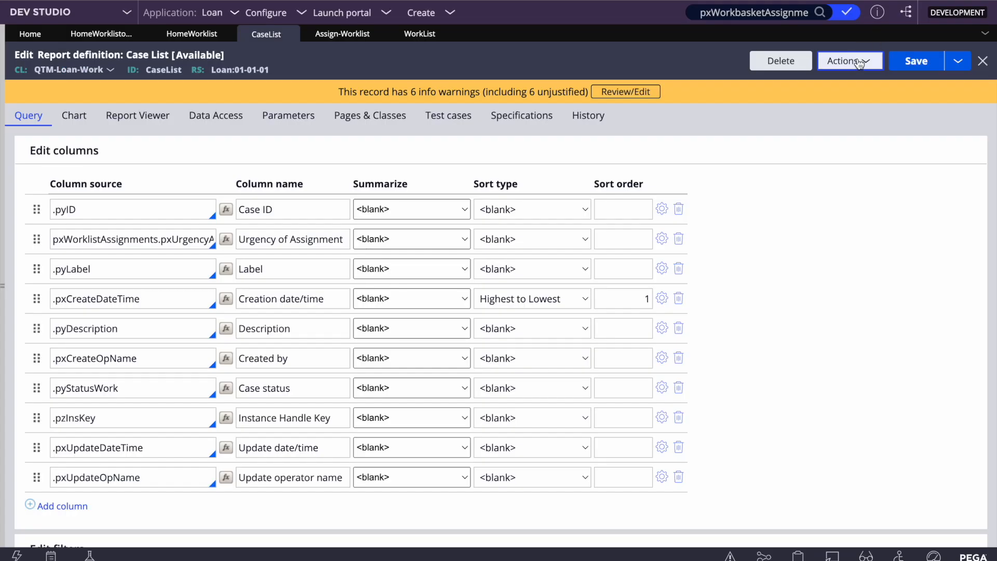
# - Run Case List again, then Save As a copy labelled 'Case List2' and open it
pyautogui.click(854, 61)
pyautogui.click(828, 77)
pyautogui.click(958, 61)
pyautogui.click(880, 80)
pyautogui.click(166, 167)
pyautogui.write('2')
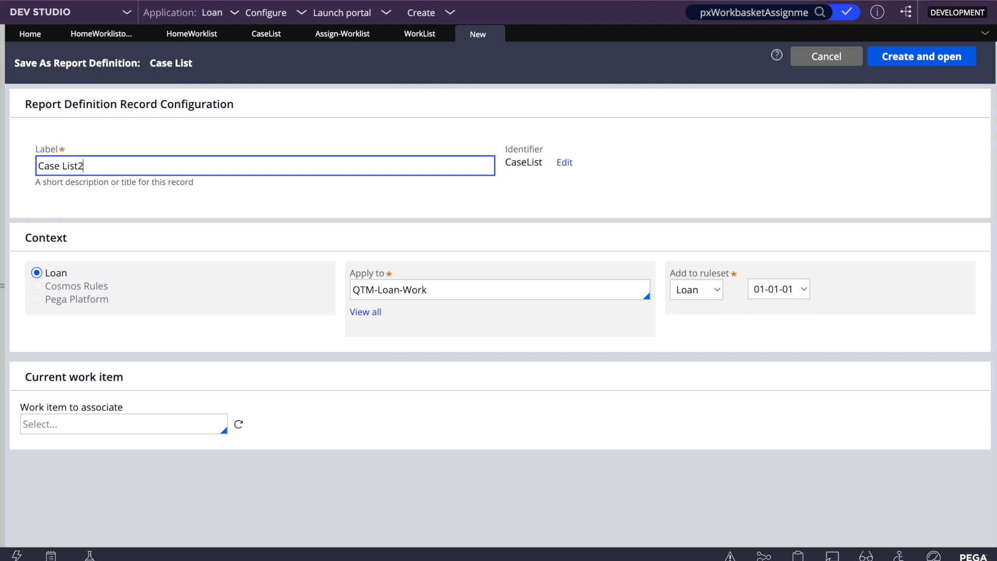
pyautogui.click(622, 170)
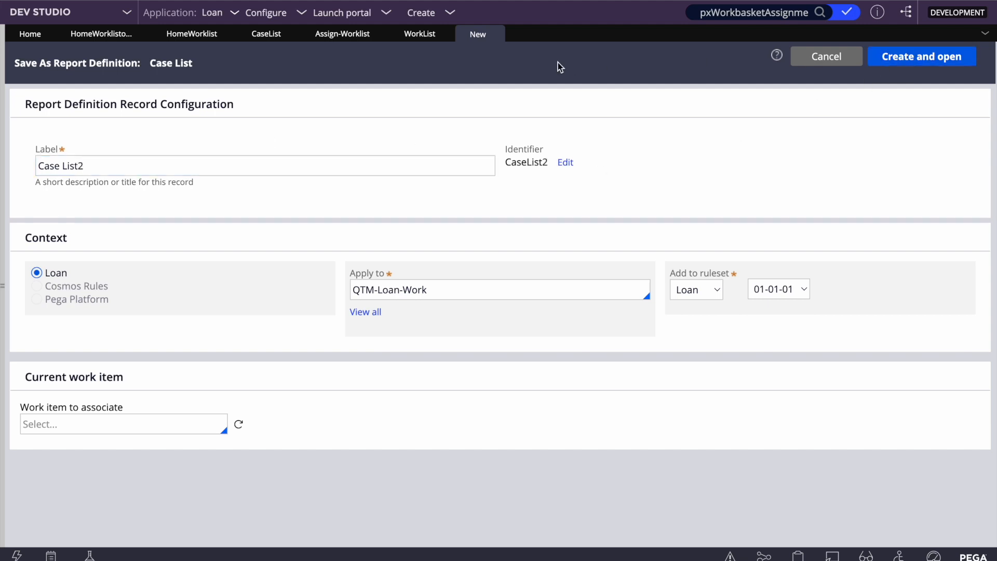
pyautogui.click(906, 58)
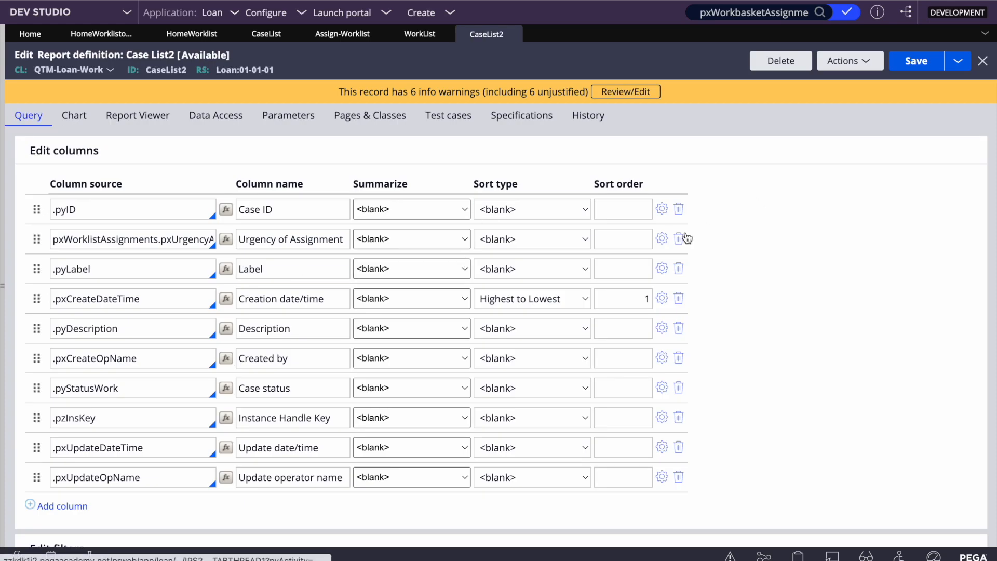
# - Delete Case List2's Urgency of Assignment column, save, and leave Data Access with no class joins
pyautogui.click(679, 239)
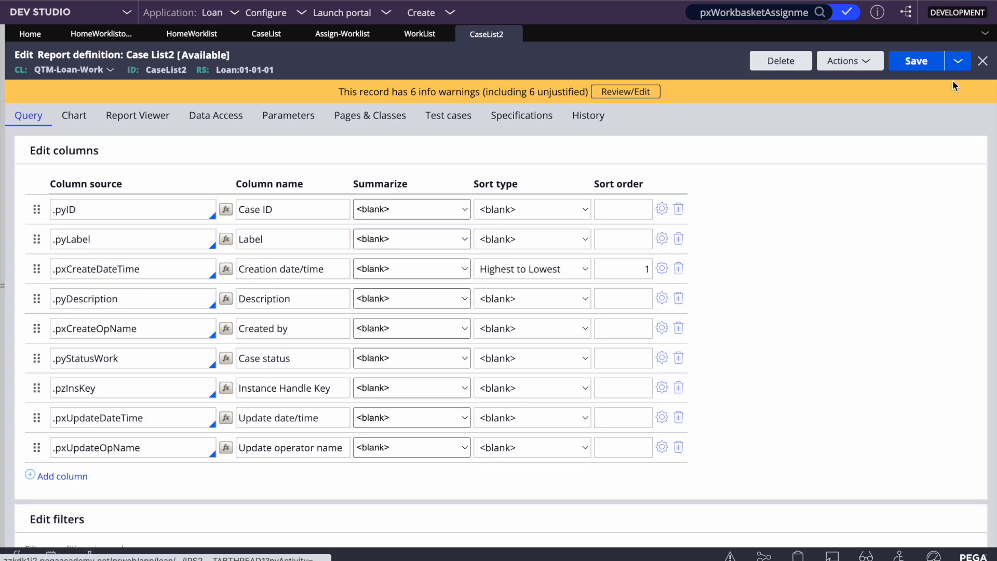
pyautogui.click(916, 62)
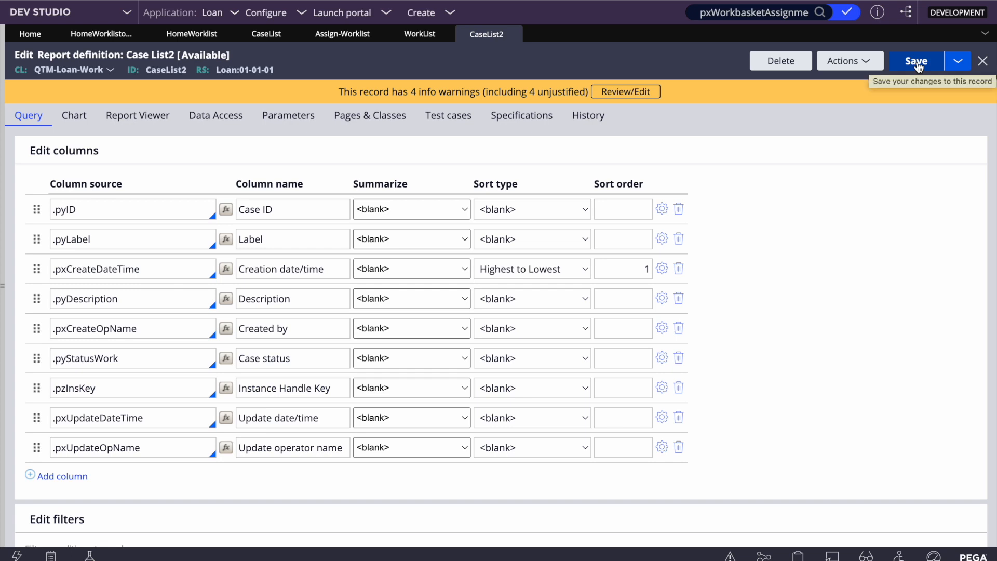
pyautogui.click(214, 115)
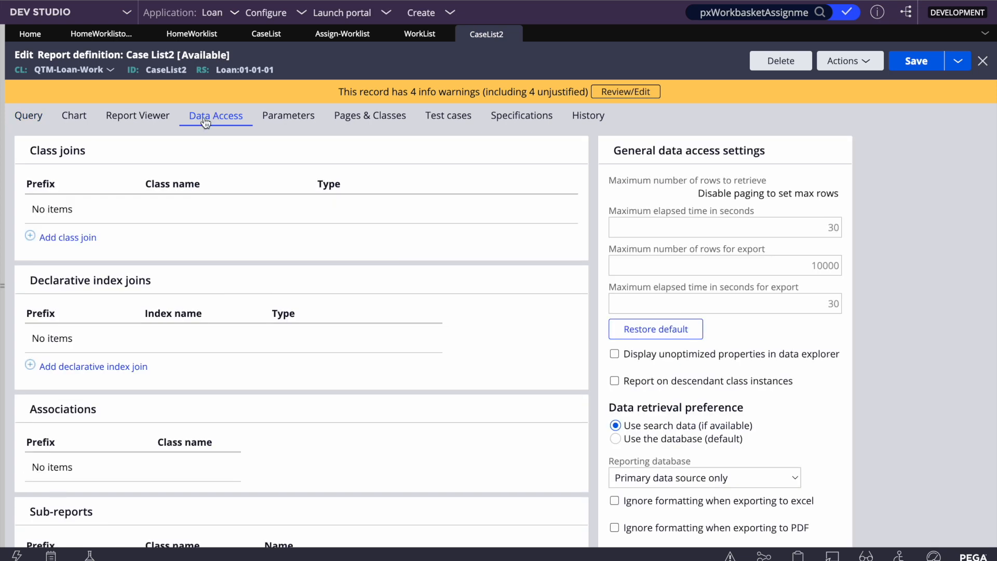
pyautogui.click(66, 239)
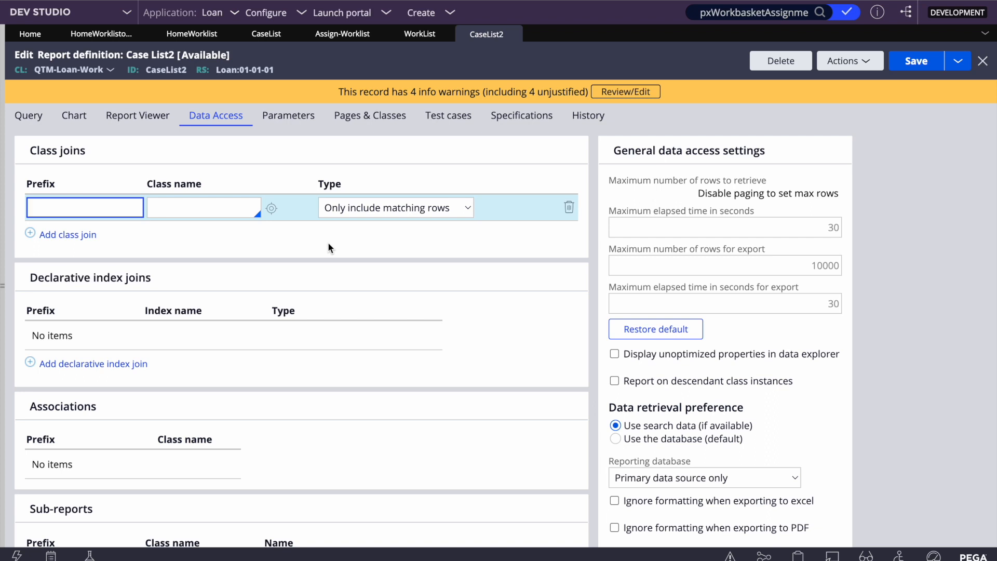
pyautogui.click(573, 211)
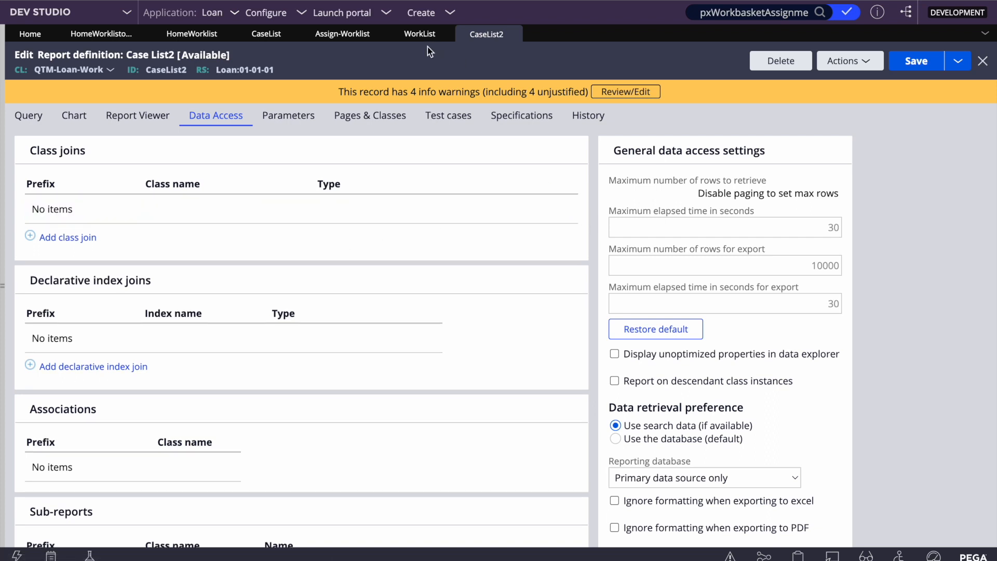
pyautogui.click(416, 35)
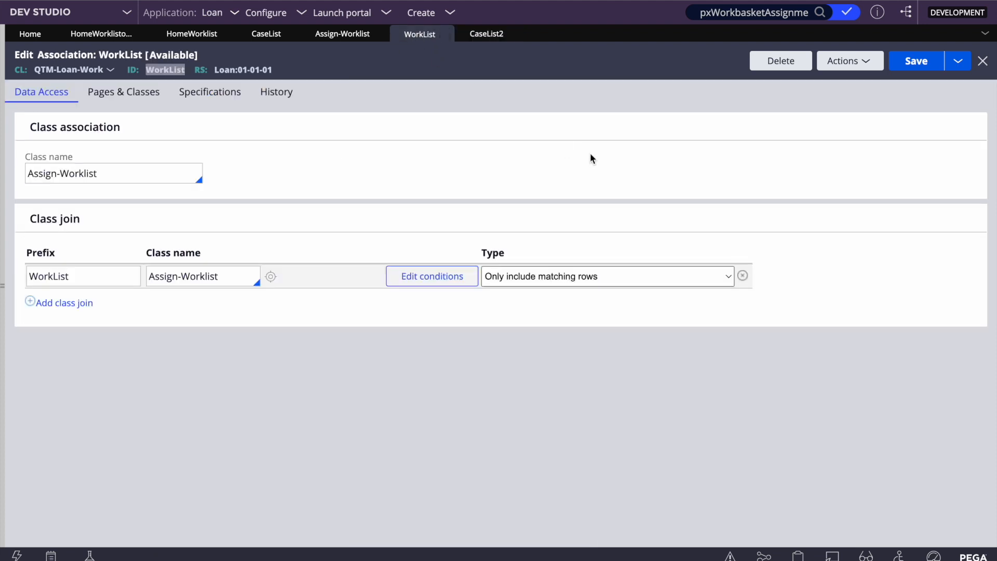
# - Inspect the WorkList association's join type without changes, then return to Case List2's Query columns
pyautogui.click(169, 73)
pyautogui.doubleClick(169, 73)
pyautogui.click(533, 276)
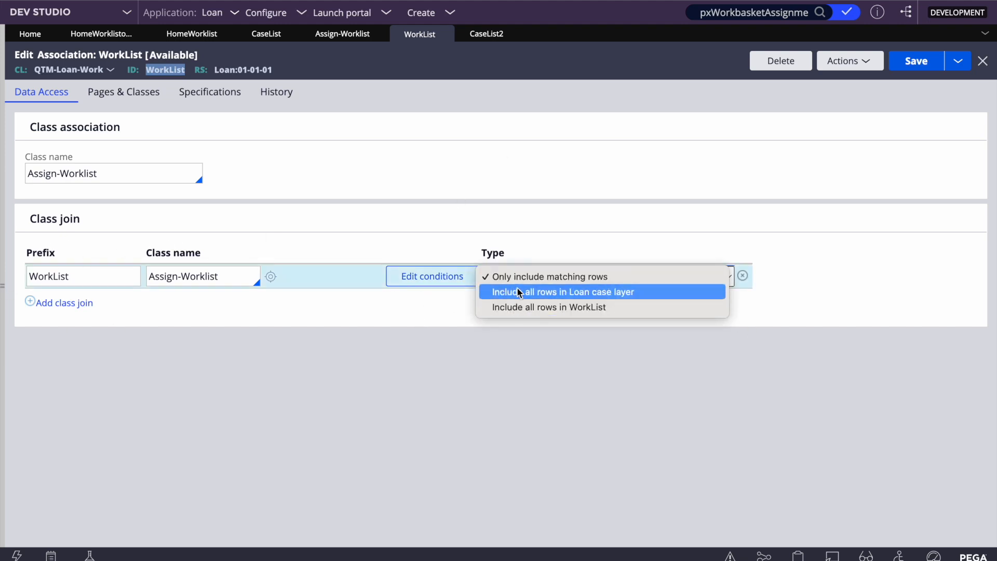
pyautogui.click(442, 361)
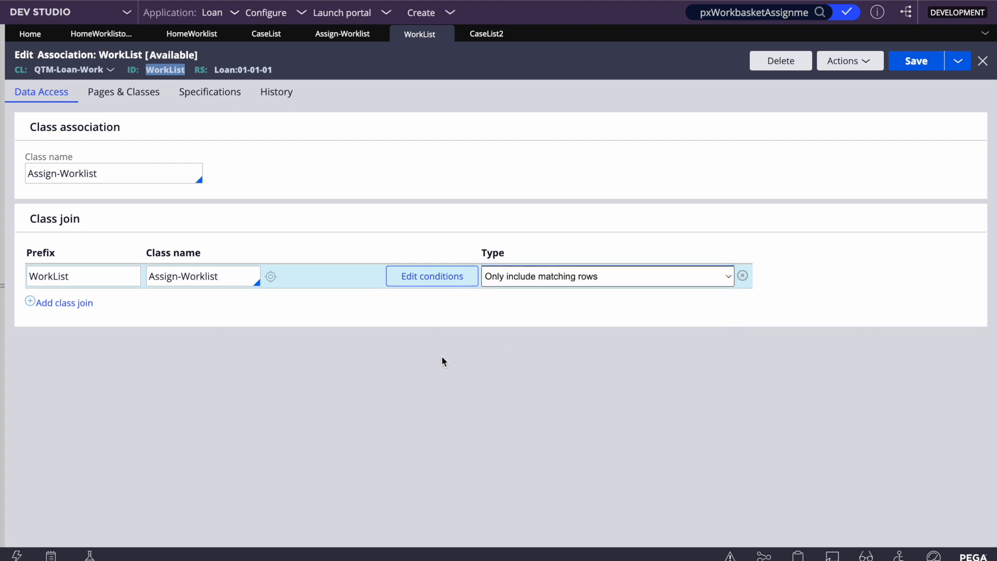
pyautogui.click(486, 35)
pyautogui.click(421, 35)
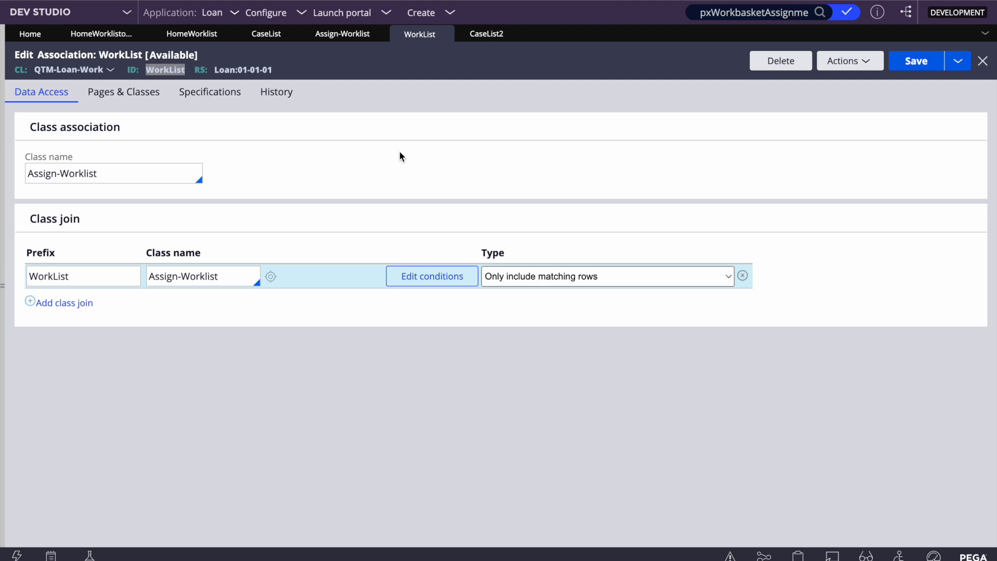
pyautogui.doubleClick(161, 69)
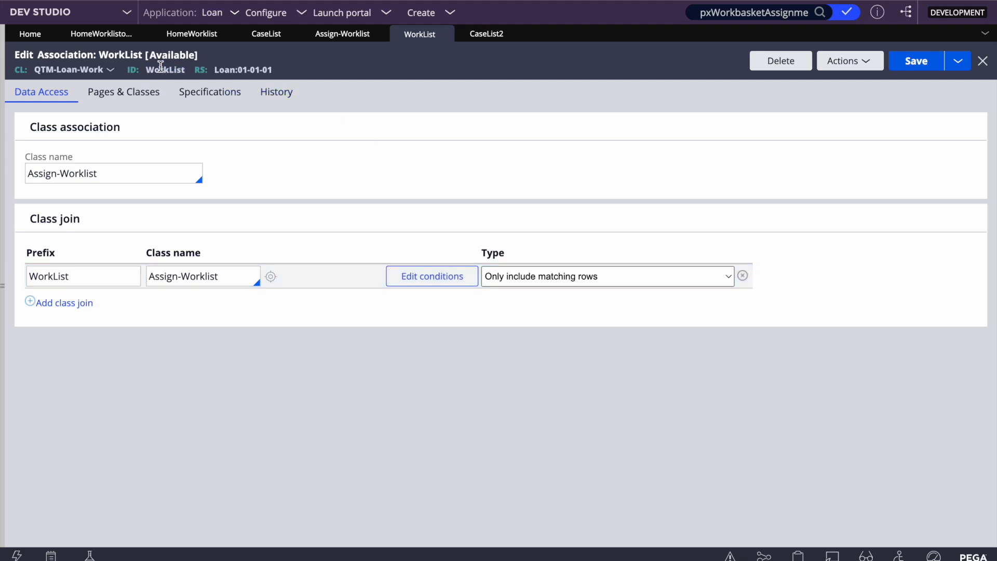
pyautogui.click(487, 34)
pyautogui.click(30, 117)
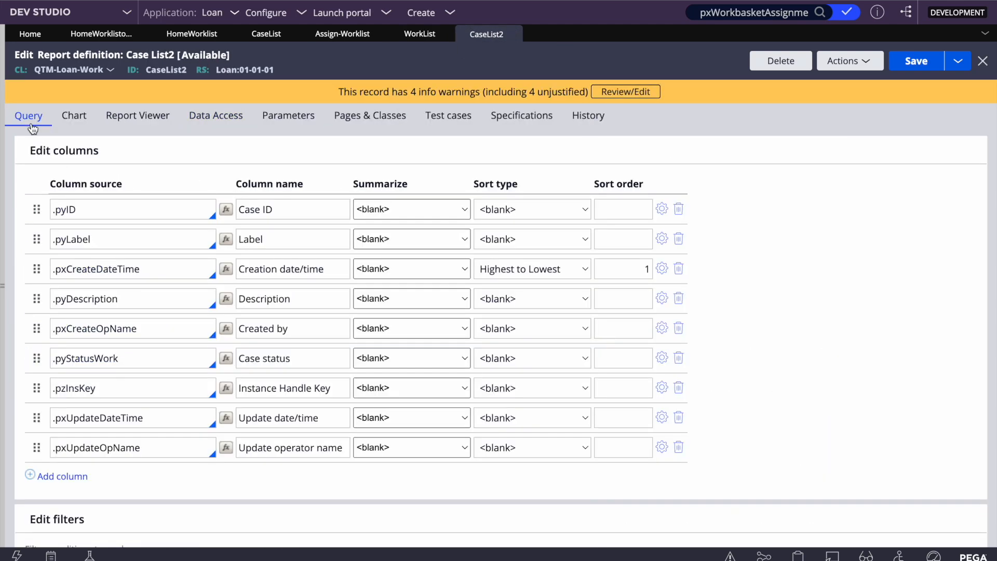
# - Insert a column after Case ID using WorkList.pxUrgencyAssign, save, and run Case List2
pyautogui.click(102, 212)
pyautogui.press('Return')
pyautogui.write('WorkList')
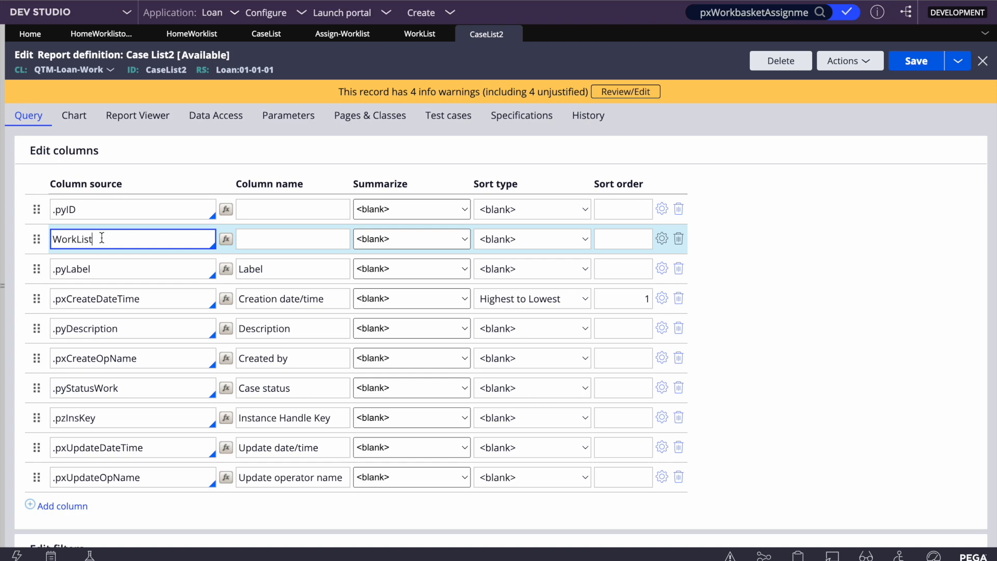
pyautogui.write('.p')
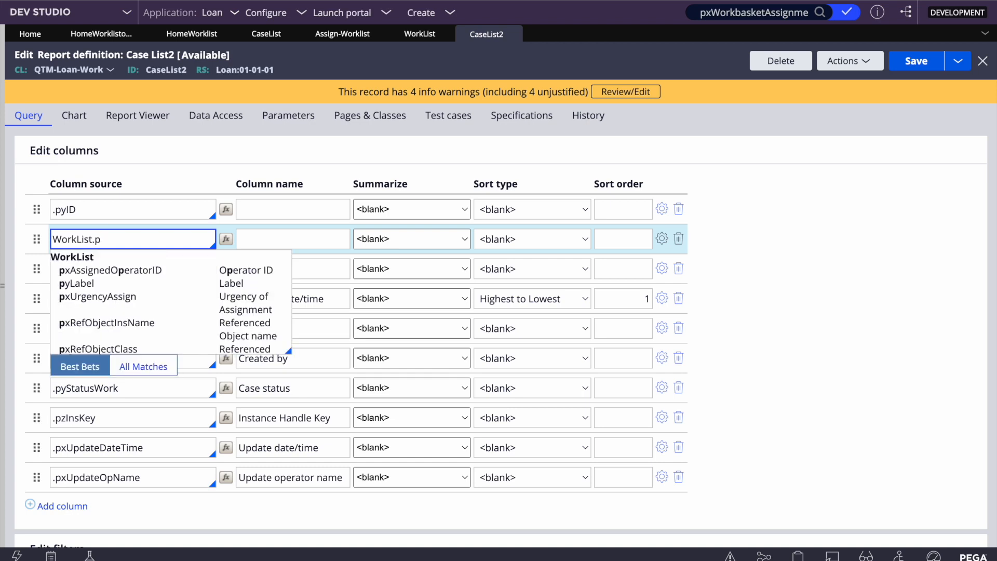
pyautogui.click(87, 300)
pyautogui.click(914, 60)
pyautogui.click(850, 69)
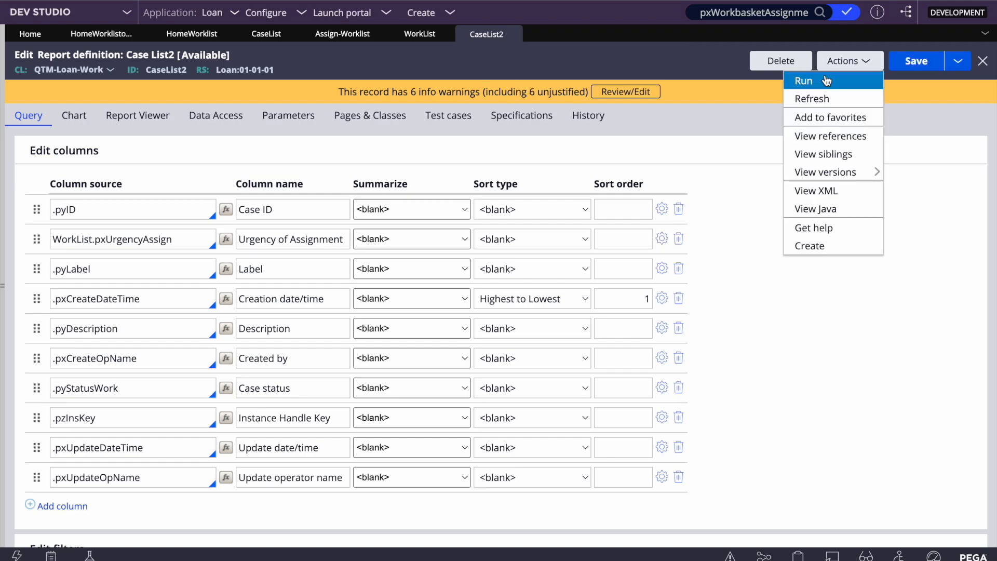
pyautogui.click(822, 77)
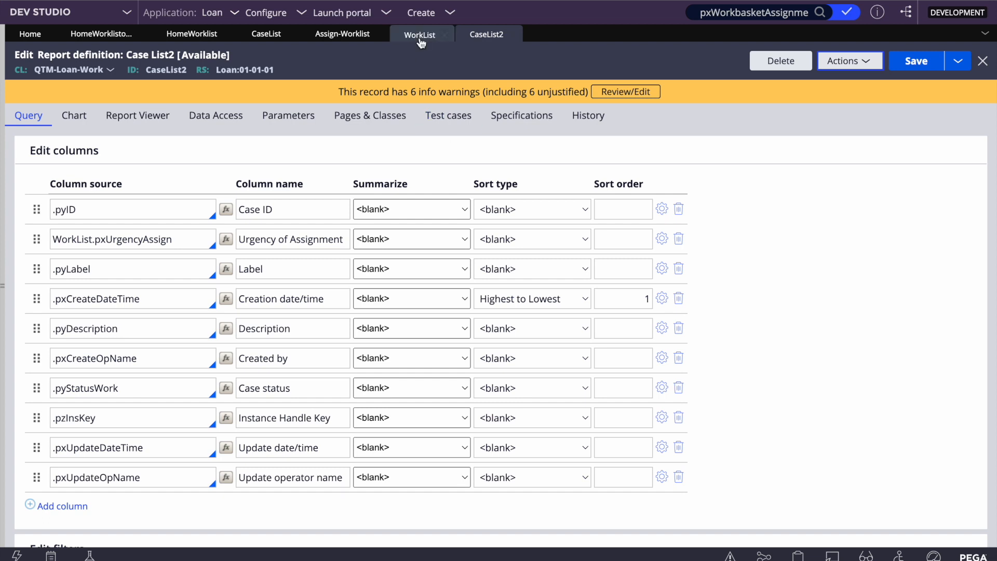
pyautogui.click(214, 116)
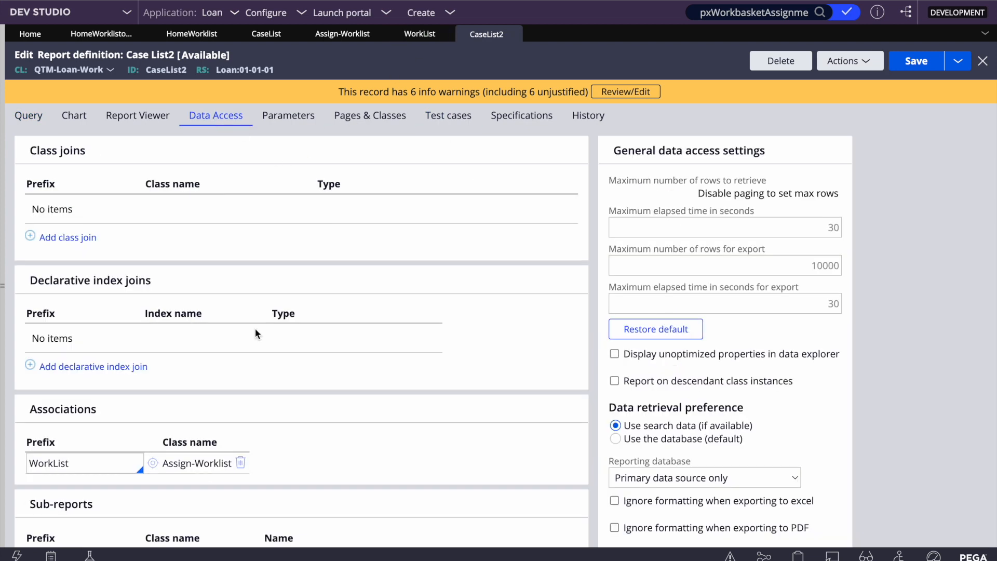
pyautogui.click(29, 116)
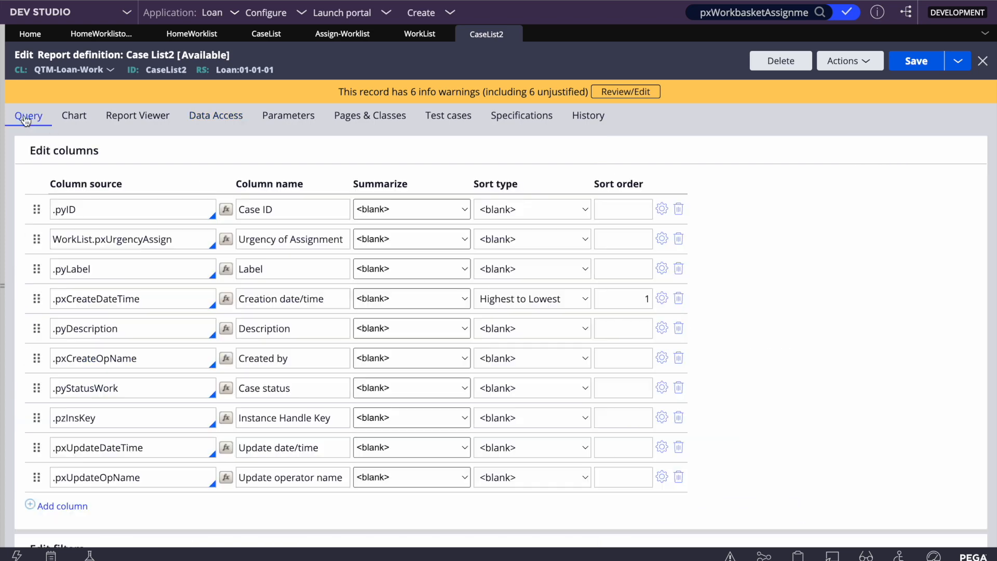
pyautogui.scroll(-1, 229, 163)
pyautogui.scroll(1, 229, 162)
pyautogui.click(207, 117)
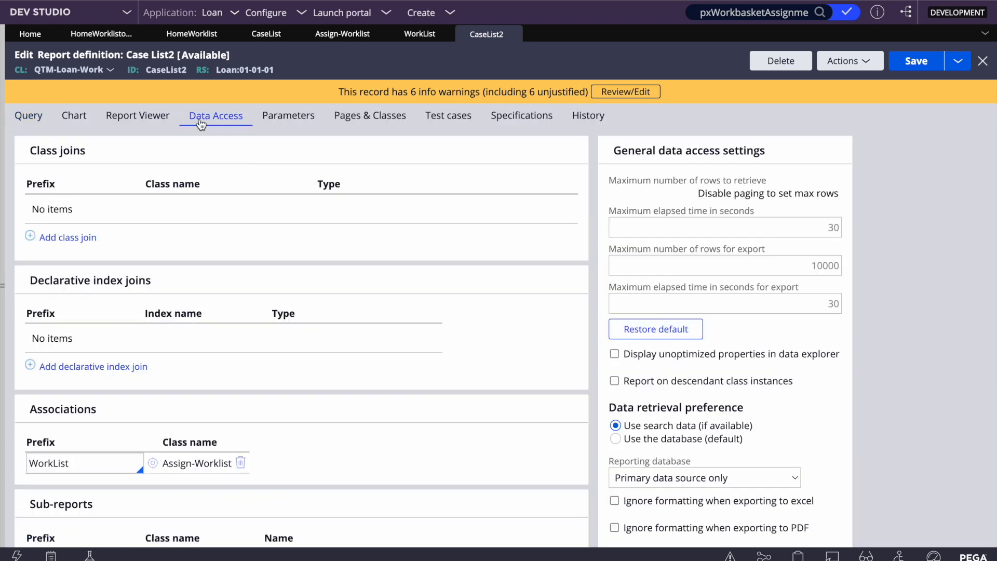
pyautogui.doubleClick(65, 465)
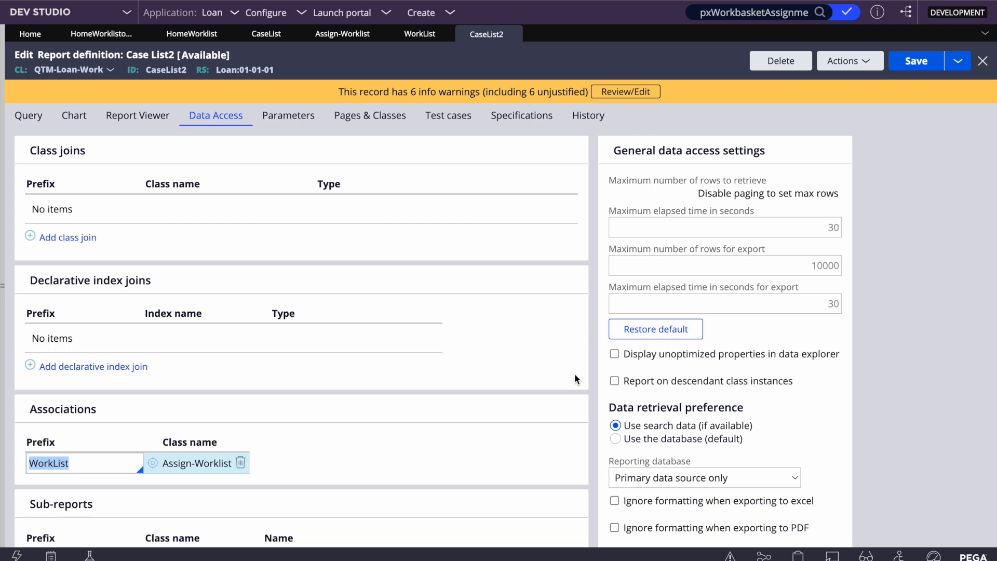
pyautogui.click(552, 347)
pyautogui.click(21, 115)
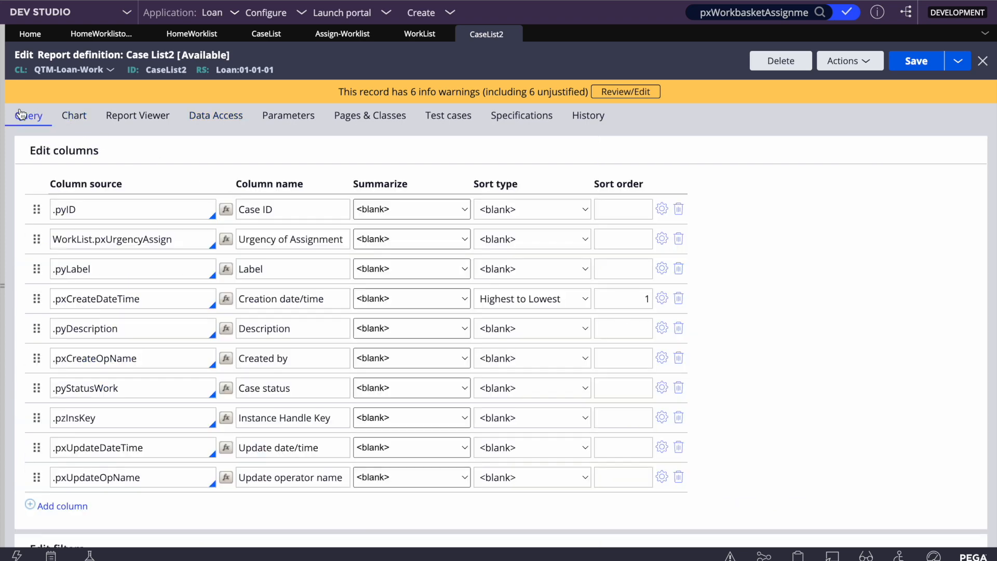
pyautogui.scroll(-5, 310, 186)
pyautogui.scroll(5, 311, 186)
# - Switch to Case List and review its Query columns and Data Access association to Assign-Worklist
pyautogui.click(266, 35)
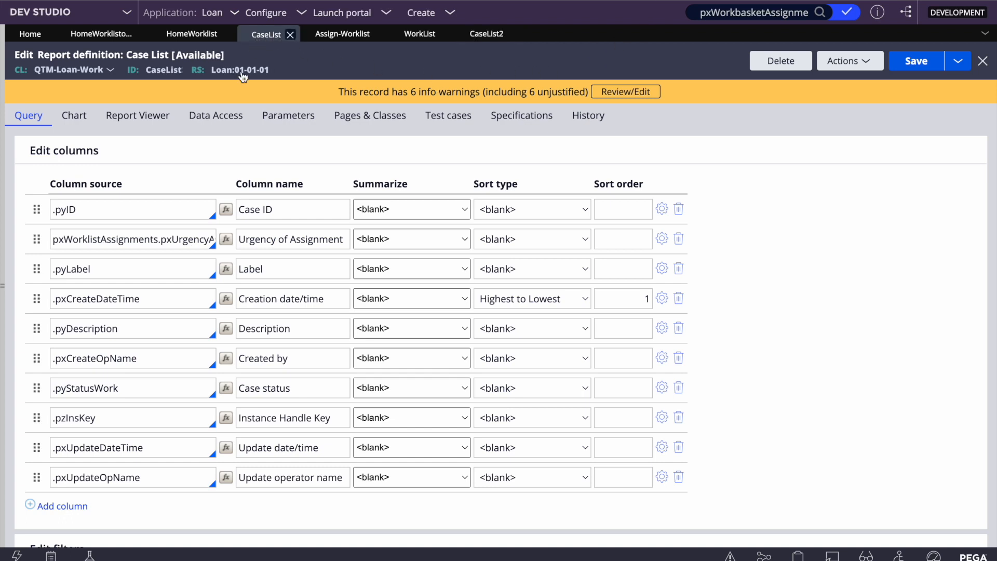
pyautogui.click(235, 126)
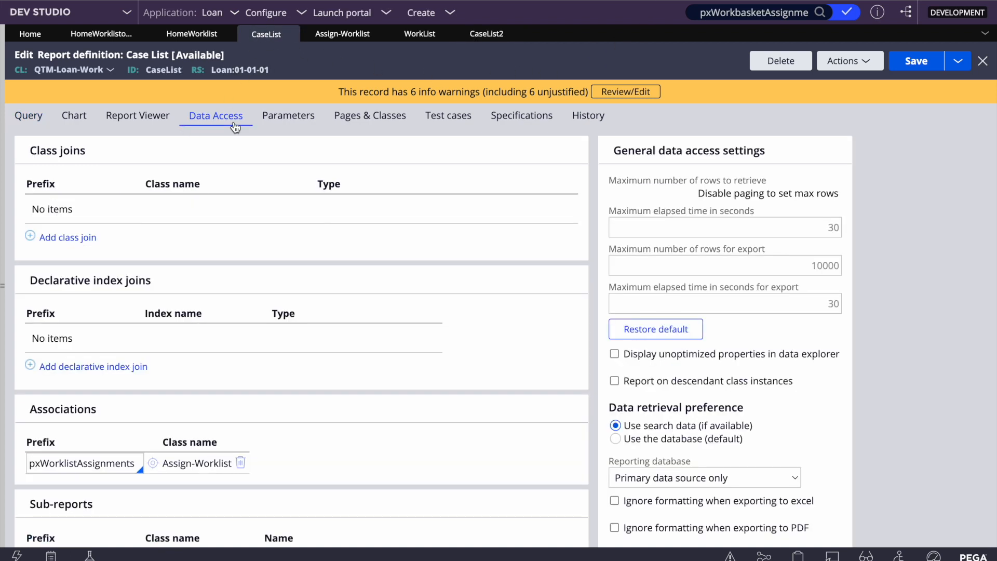
pyautogui.click(29, 118)
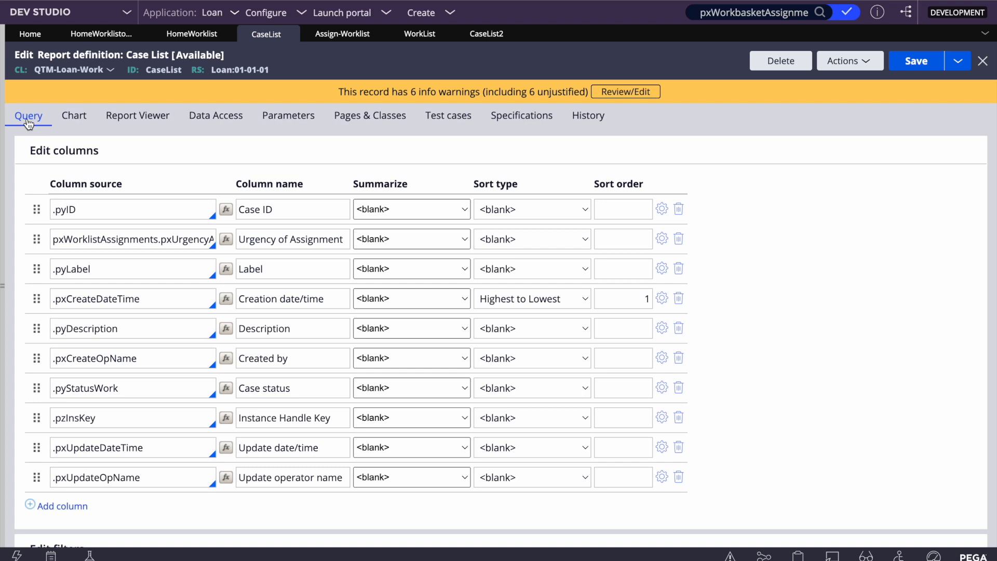
pyautogui.click(207, 119)
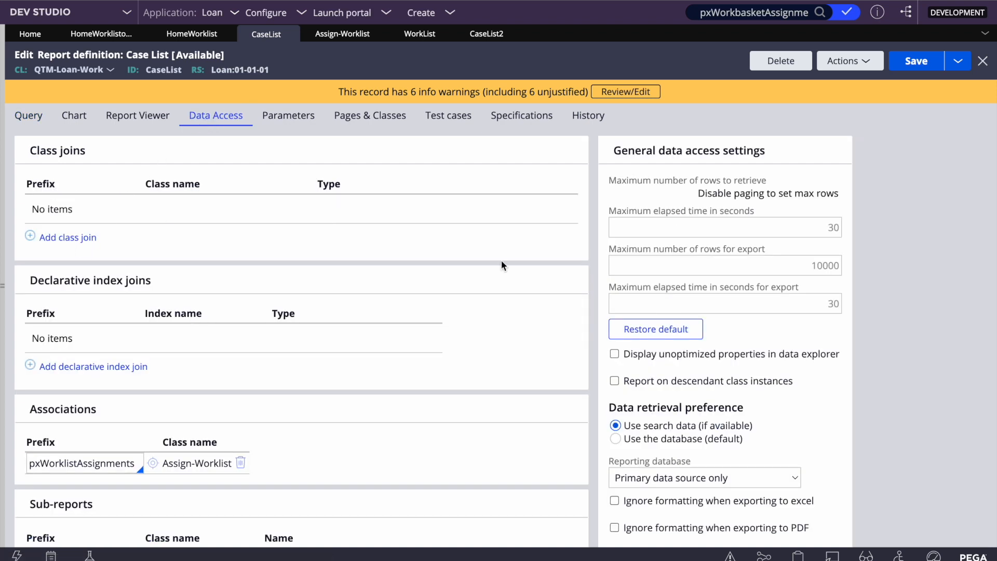
pyautogui.moveTo(550, 1)
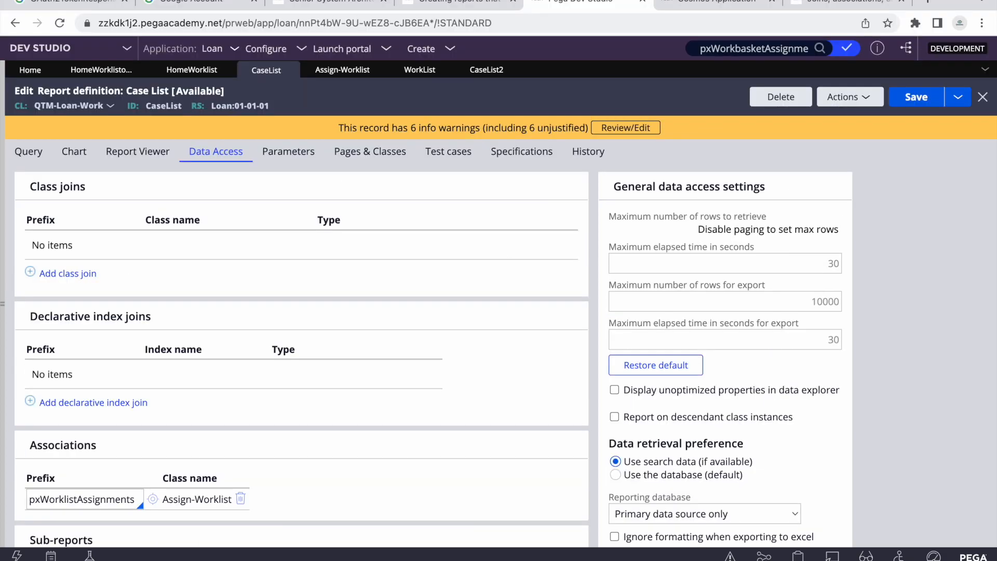